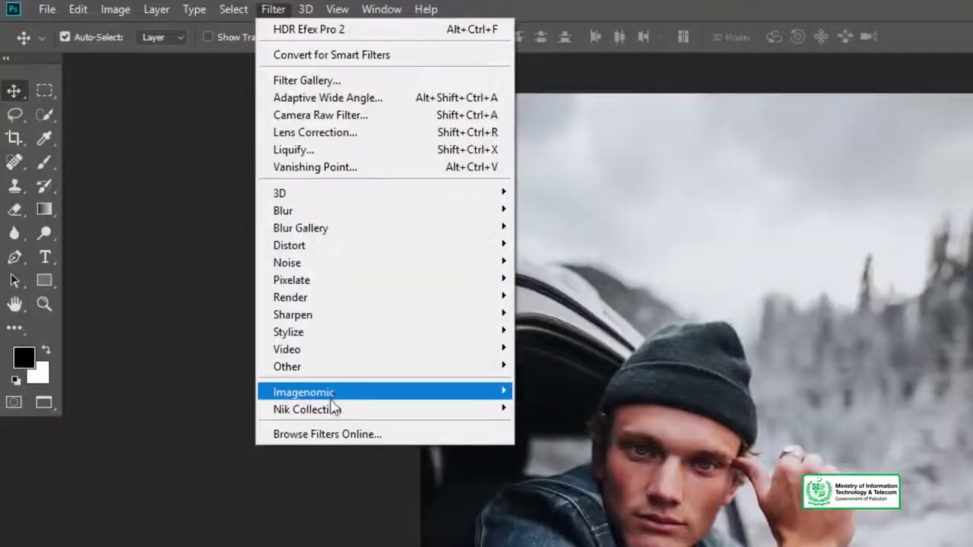
# Step: Open the photo in the Nik Collection's Analog Efex Pro 2 filter and choose the Classic Camera tool combination
pyautogui.moveTo(328, 411)
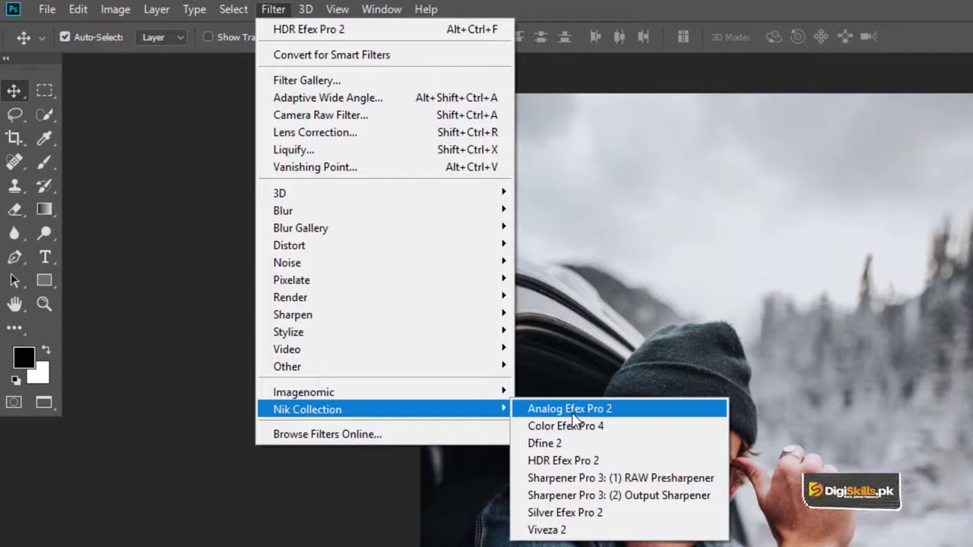
pyautogui.click(612, 412)
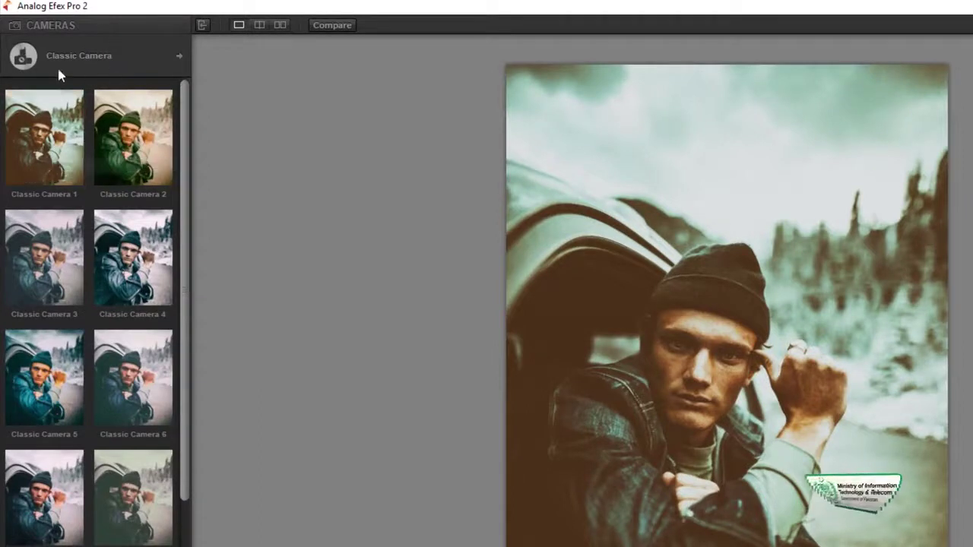
pyautogui.click(179, 58)
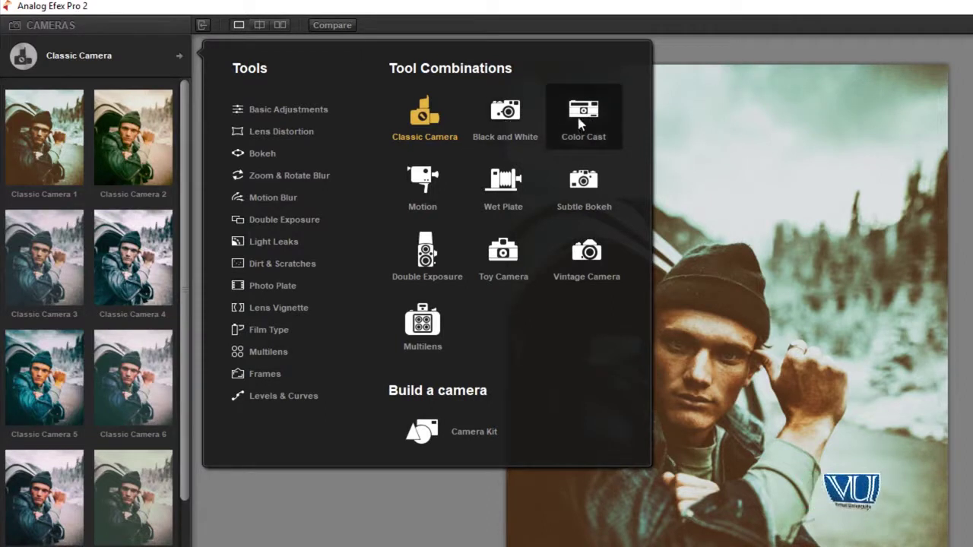
pyautogui.click(425, 135)
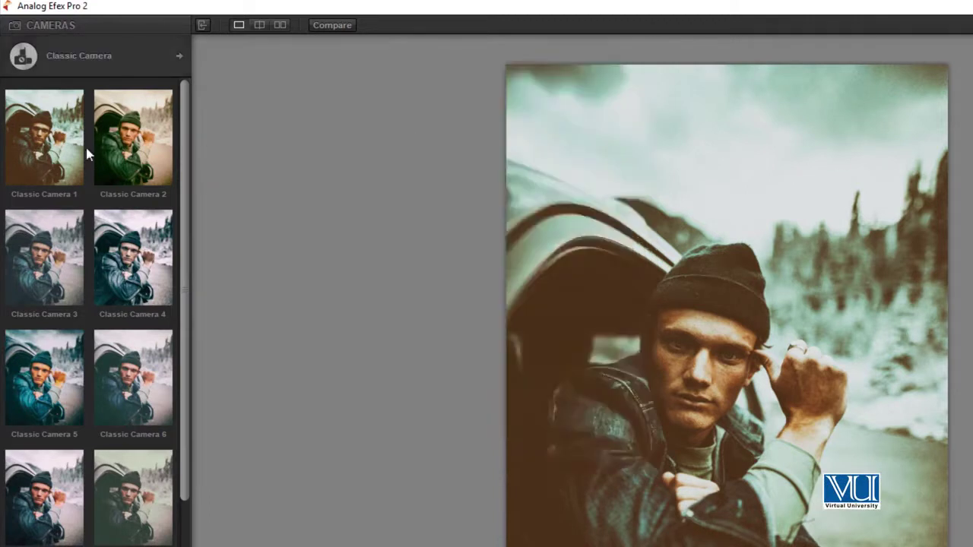
# Step: Try the Classic Camera presets 2, 4, 3 and 5 on the portrait, ending on Classic Camera 6
pyautogui.click(133, 140)
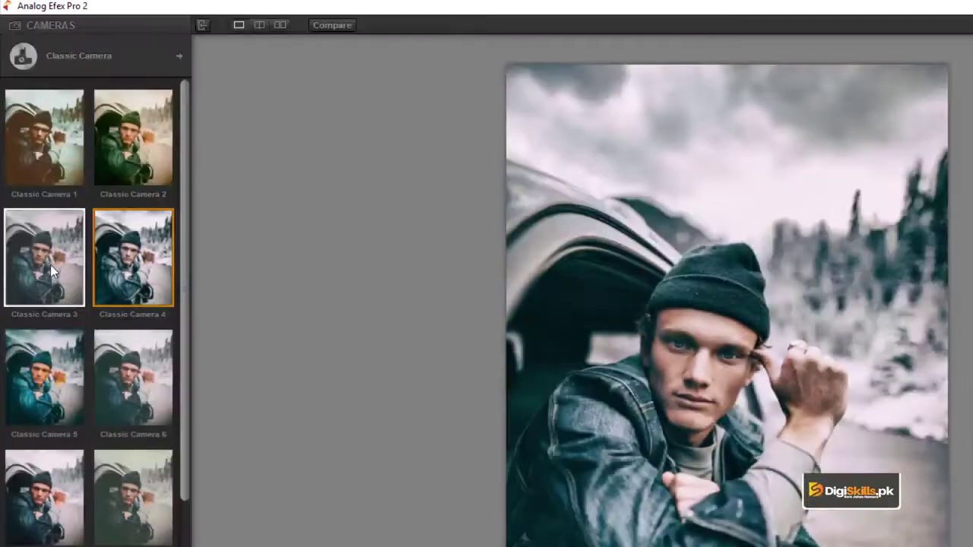
pyautogui.click(53, 271)
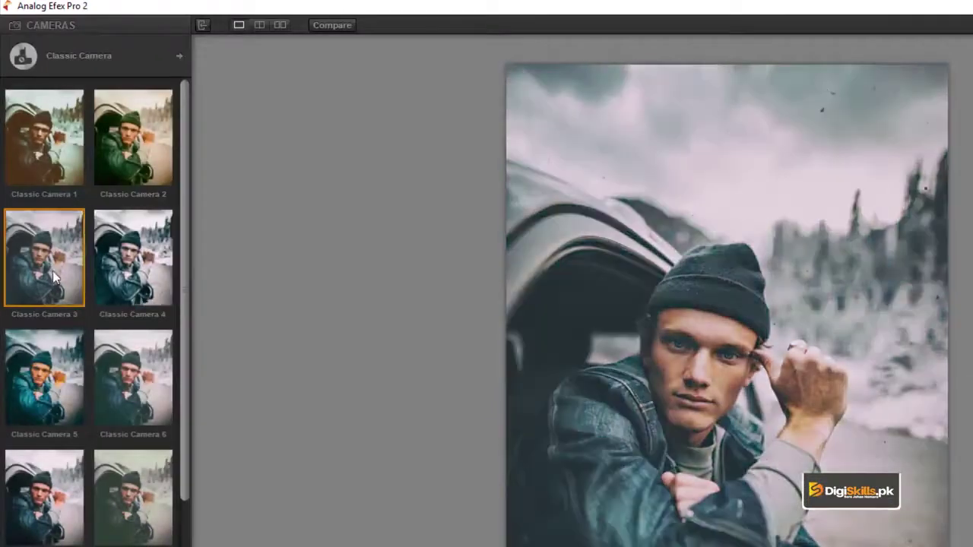
pyautogui.click(57, 360)
pyautogui.click(137, 360)
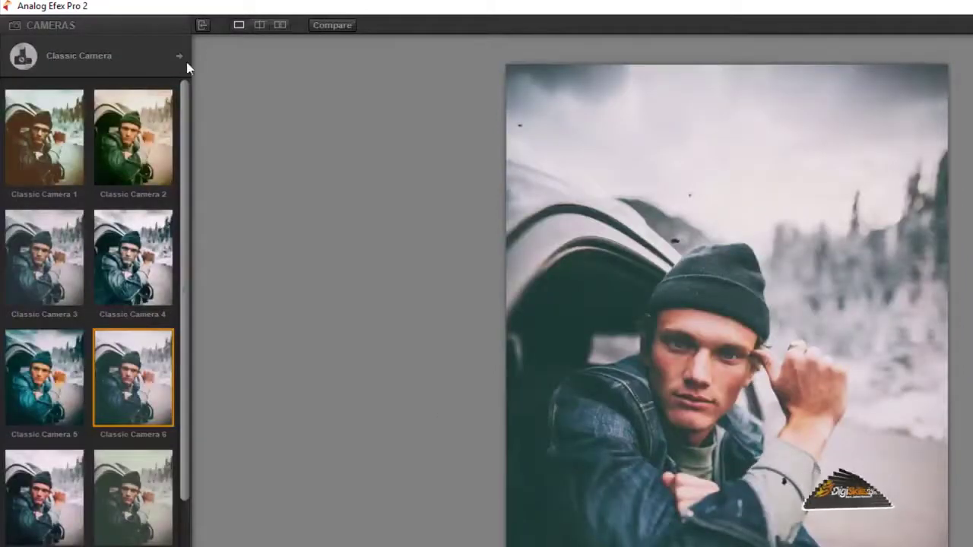
# Step: Switch to the Black and White tool combination and try its presets, ending on Black and White 3
pyautogui.click(179, 55)
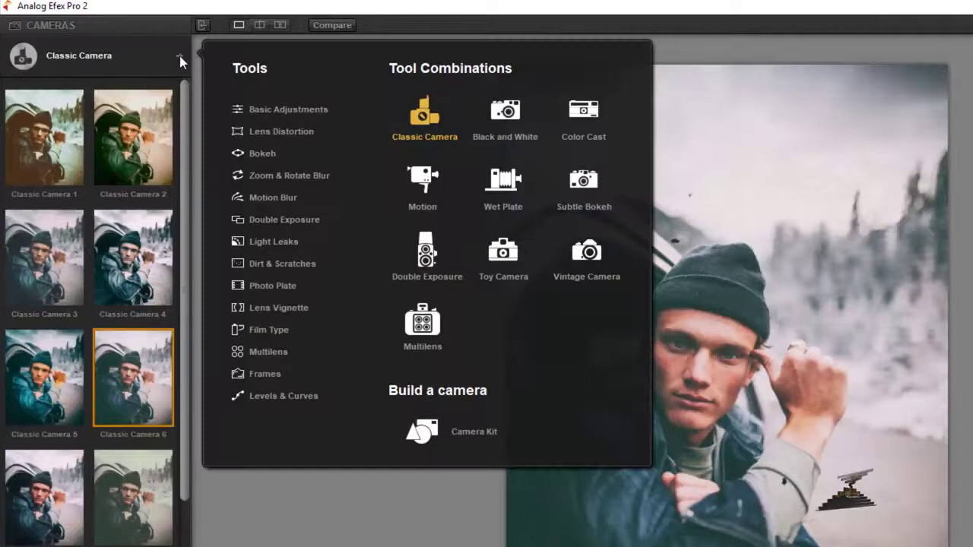
pyautogui.click(496, 120)
pyautogui.click(39, 137)
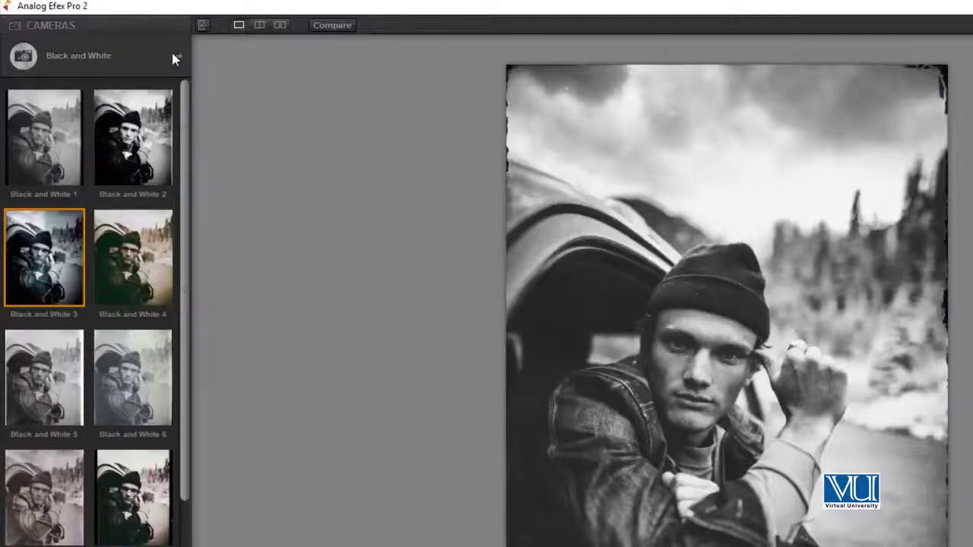
# Step: Switch to the Color Cast tool combination and try presets 2, 4 and 3, ending on Color Cast 2
pyautogui.click(176, 54)
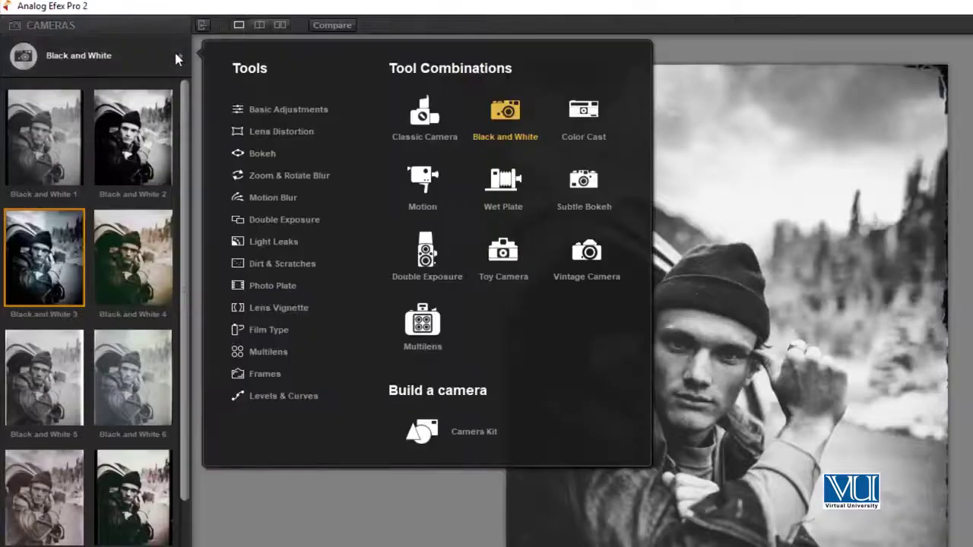
pyautogui.click(584, 118)
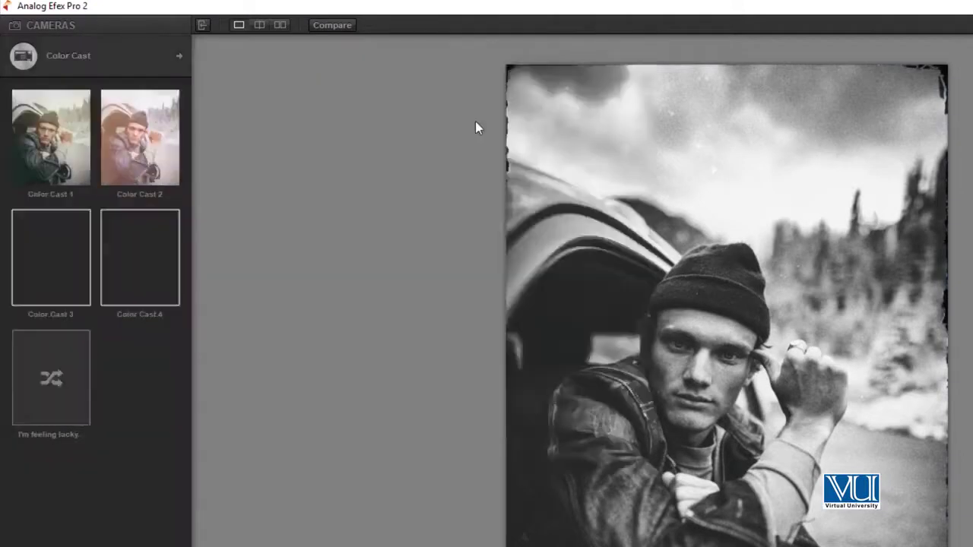
pyautogui.click(161, 148)
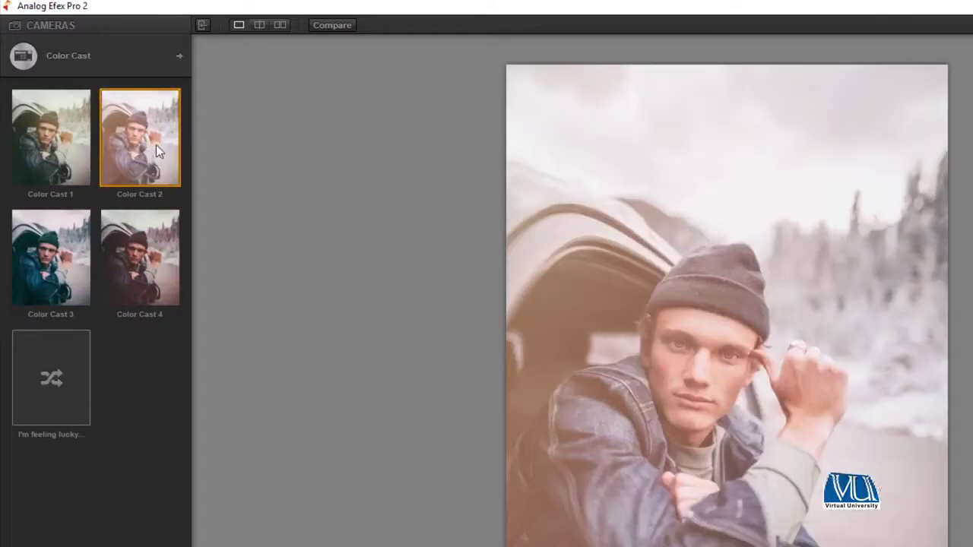
pyautogui.click(153, 246)
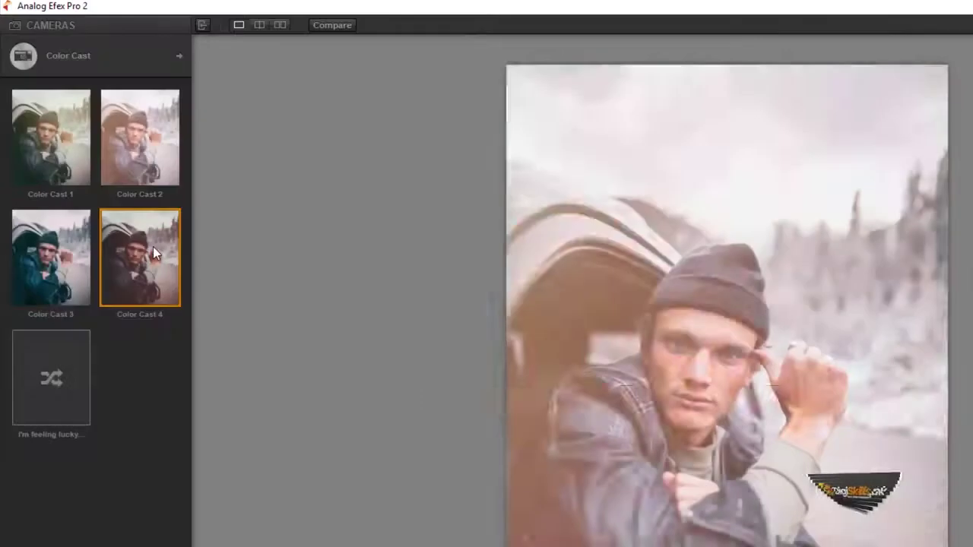
pyautogui.click(59, 258)
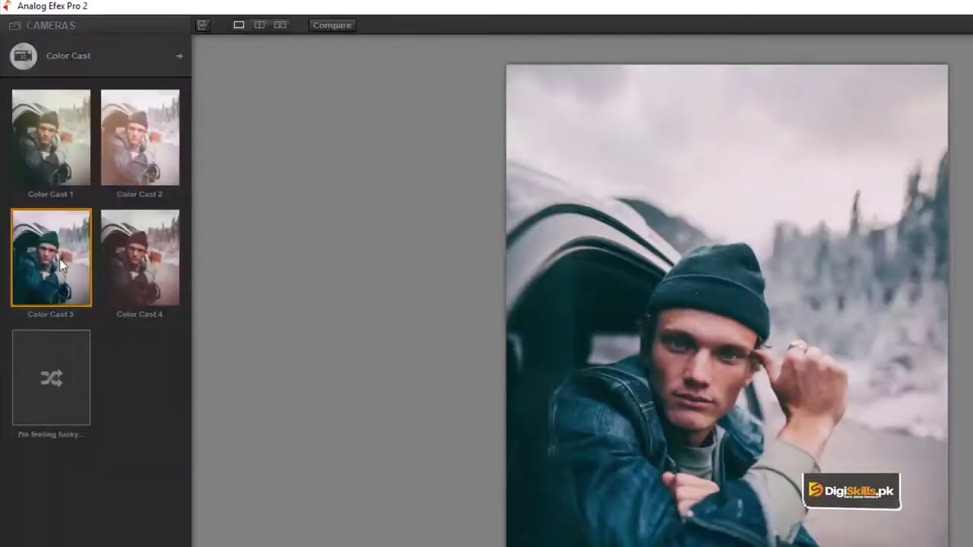
pyautogui.click(128, 154)
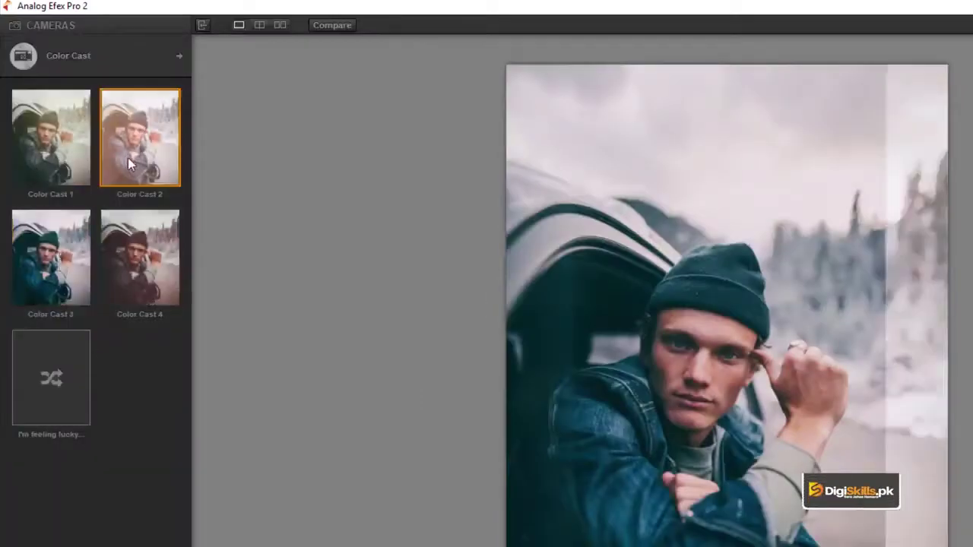
# Step: Switch to the Motion tool combination and try its presets, including Motion 3, 1, 2, 4 and 5, ending on the one below Motion 5
pyautogui.click(177, 56)
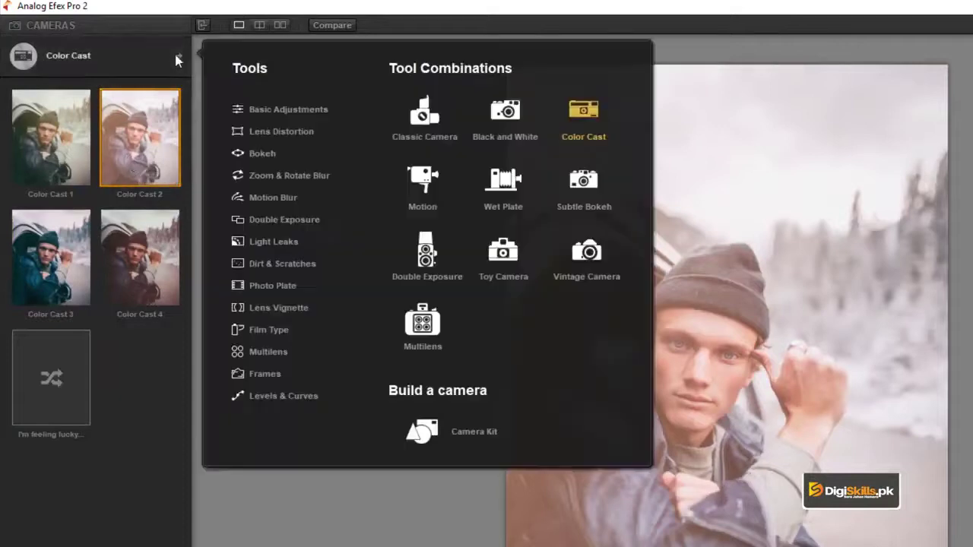
pyautogui.click(422, 181)
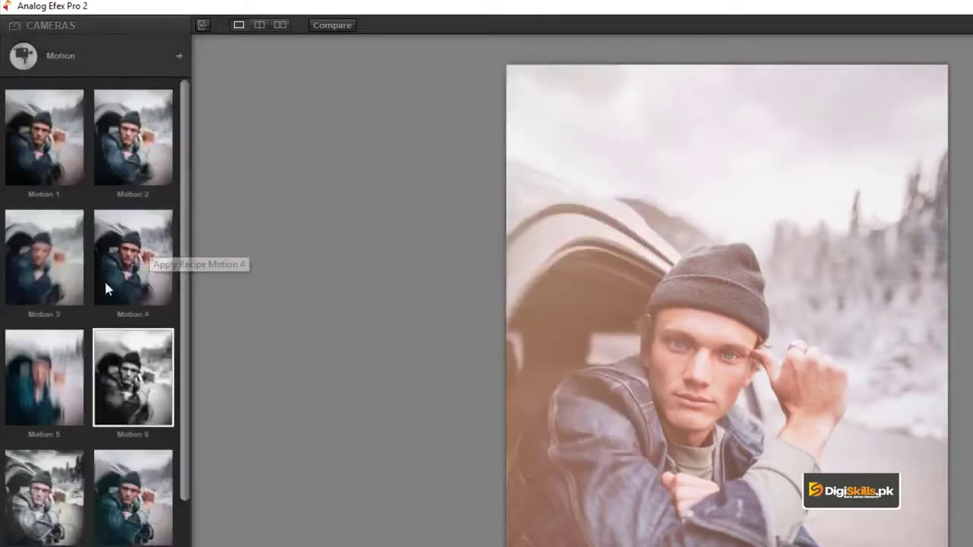
pyautogui.click(63, 226)
pyautogui.click(22, 136)
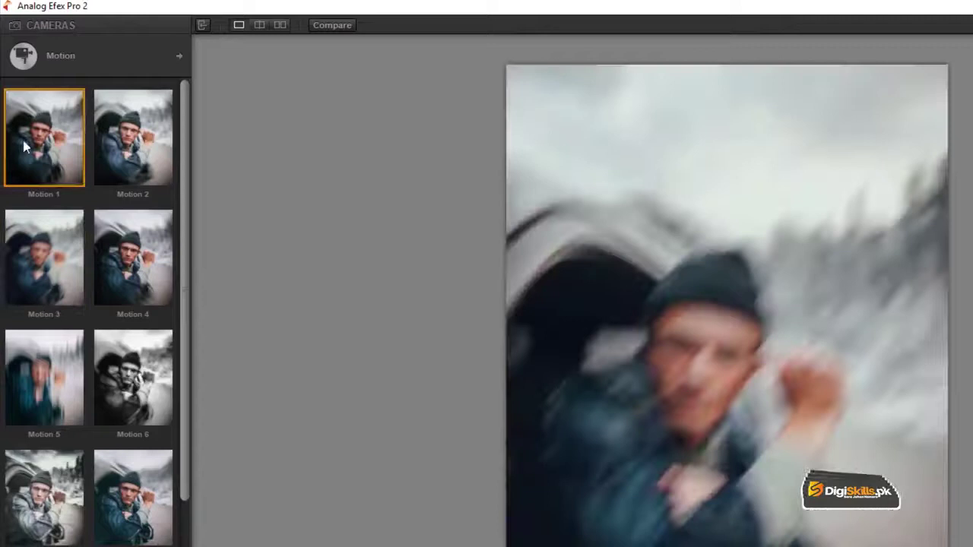
pyautogui.click(128, 152)
pyautogui.click(129, 258)
pyautogui.click(48, 389)
pyautogui.click(130, 490)
pyautogui.click(43, 475)
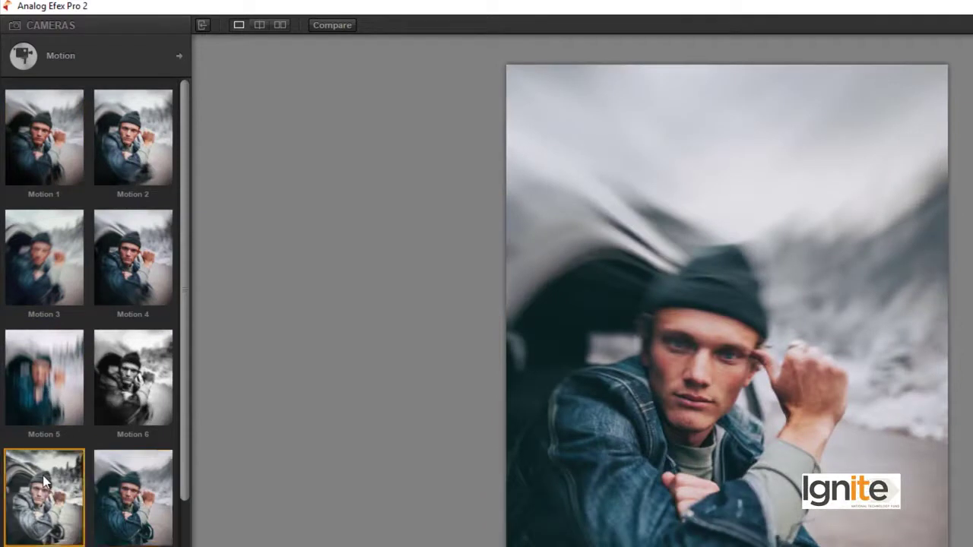
# Step: Switch to the Double Exposure tool combination and try presets 1 to 6, ending on the preset below Double Exposure 6
pyautogui.click(178, 51)
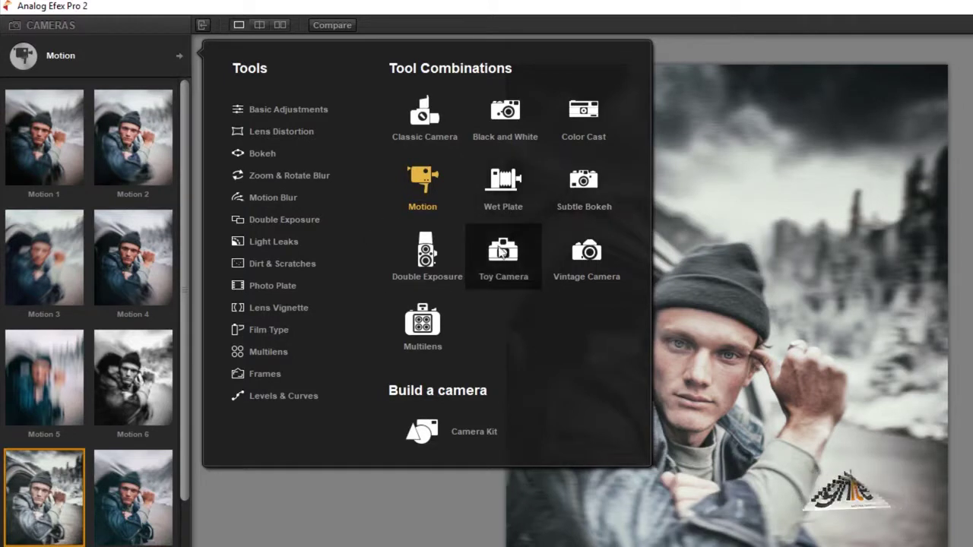
pyautogui.click(441, 257)
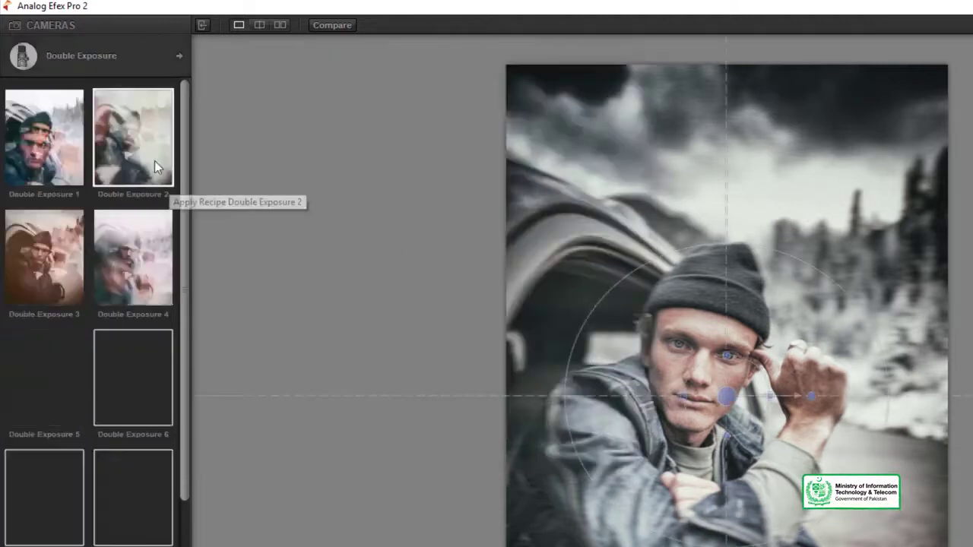
pyautogui.click(49, 138)
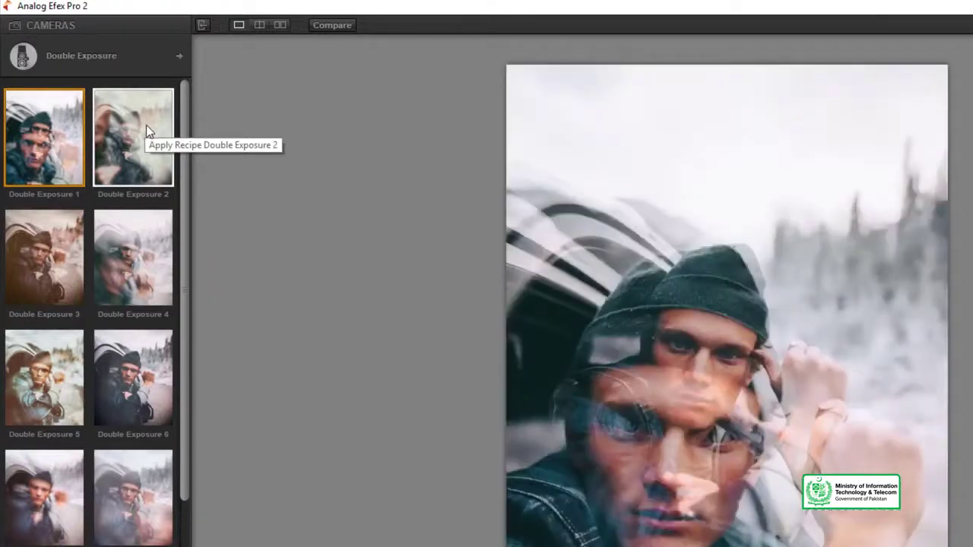
pyautogui.click(146, 124)
pyautogui.click(130, 255)
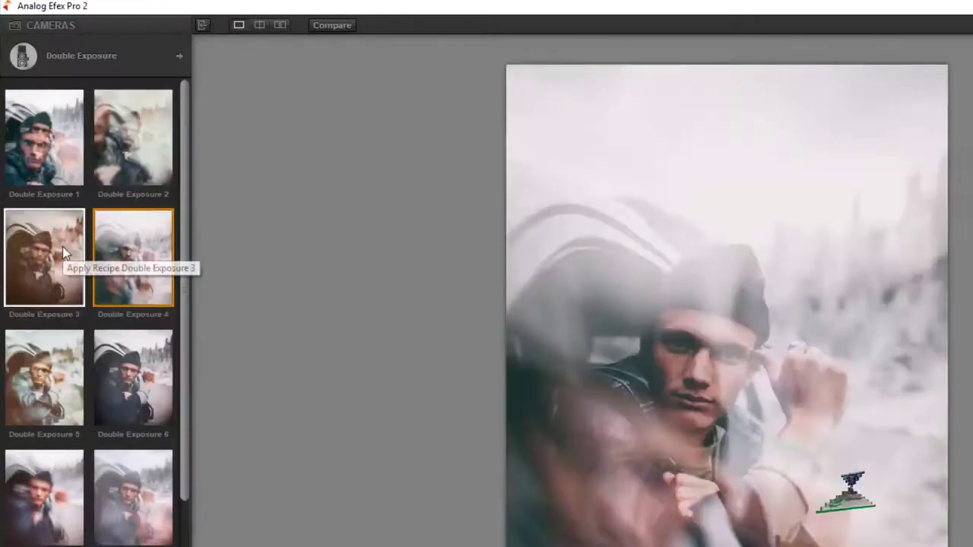
pyautogui.click(63, 248)
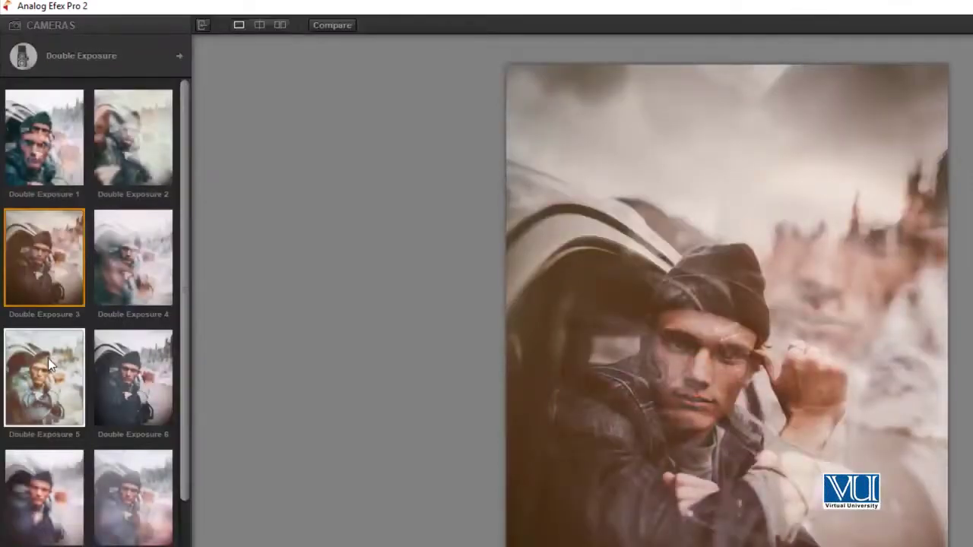
pyautogui.click(138, 372)
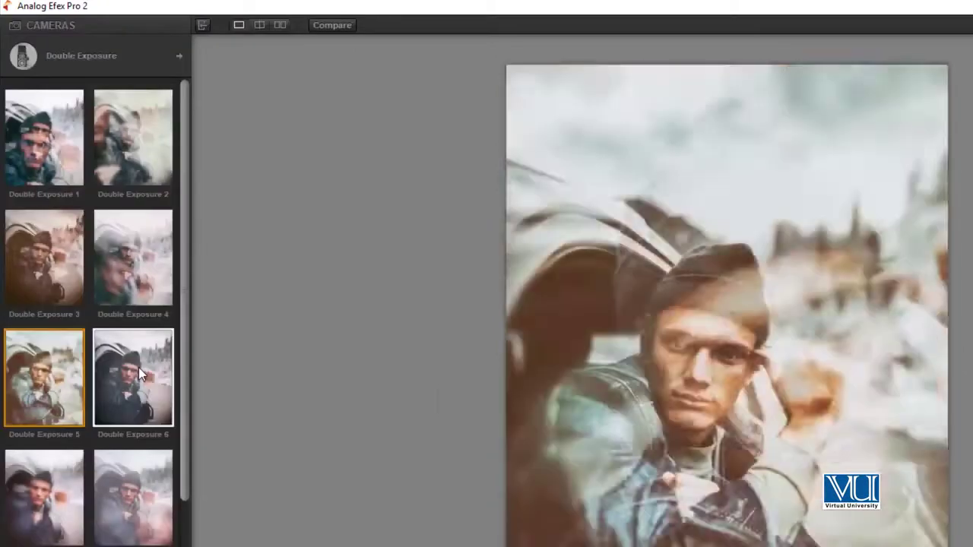
pyautogui.click(138, 367)
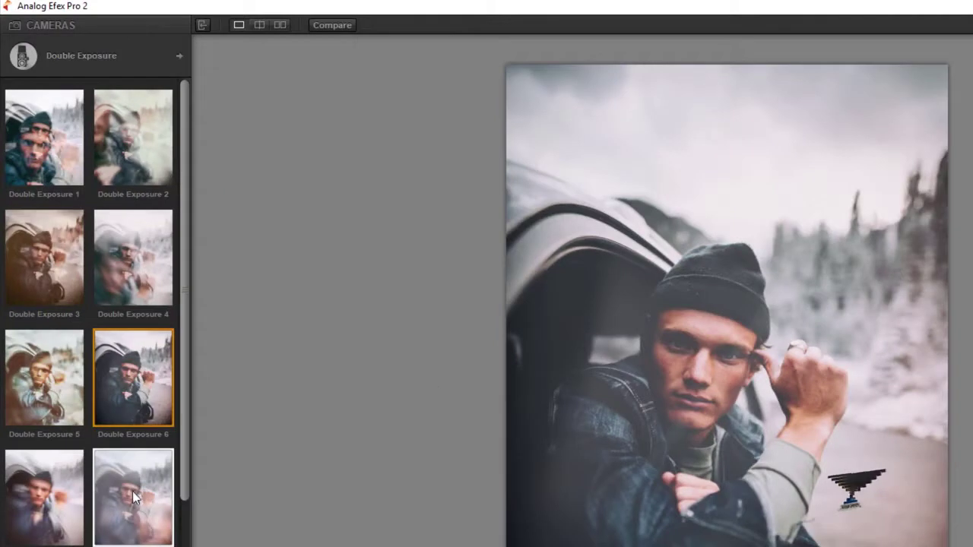
pyautogui.click(132, 497)
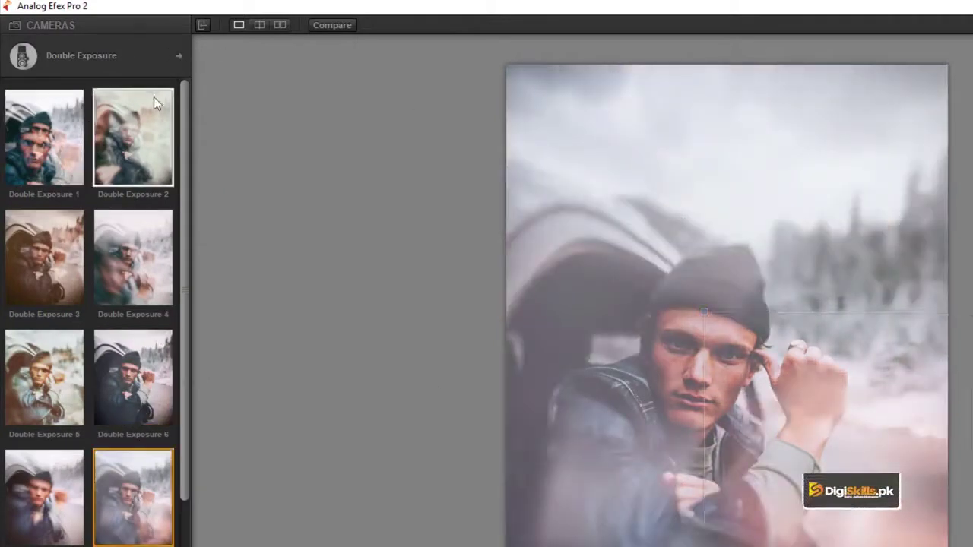
# Step: Switch to the Vintage Camera tool combination, try Vintage Camera 2, and apply Vintage Camera 4 to the portrait
pyautogui.click(180, 57)
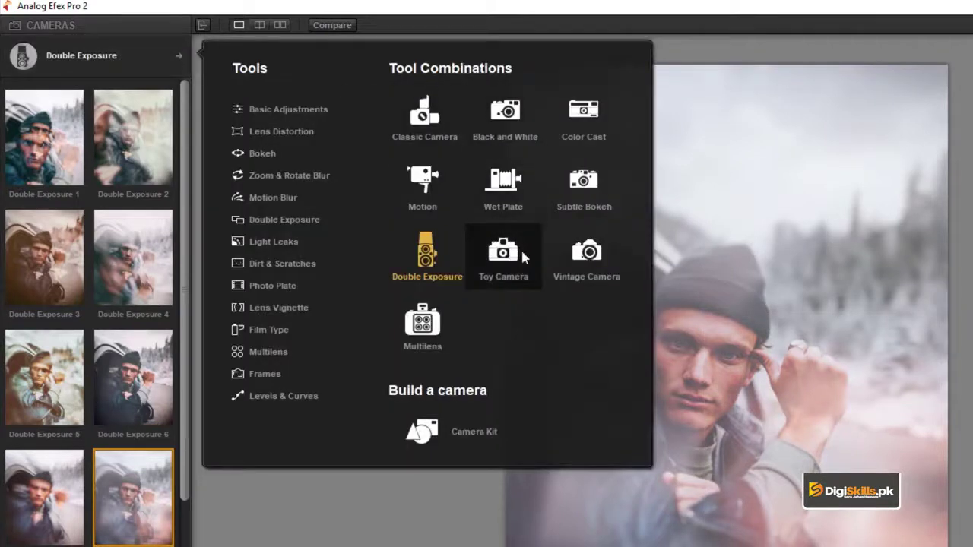
pyautogui.click(586, 253)
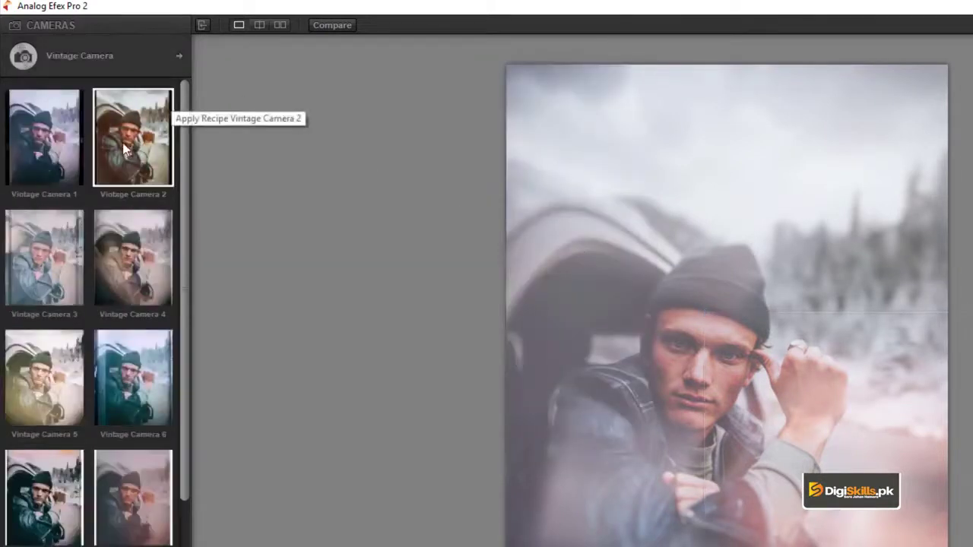
pyautogui.click(125, 150)
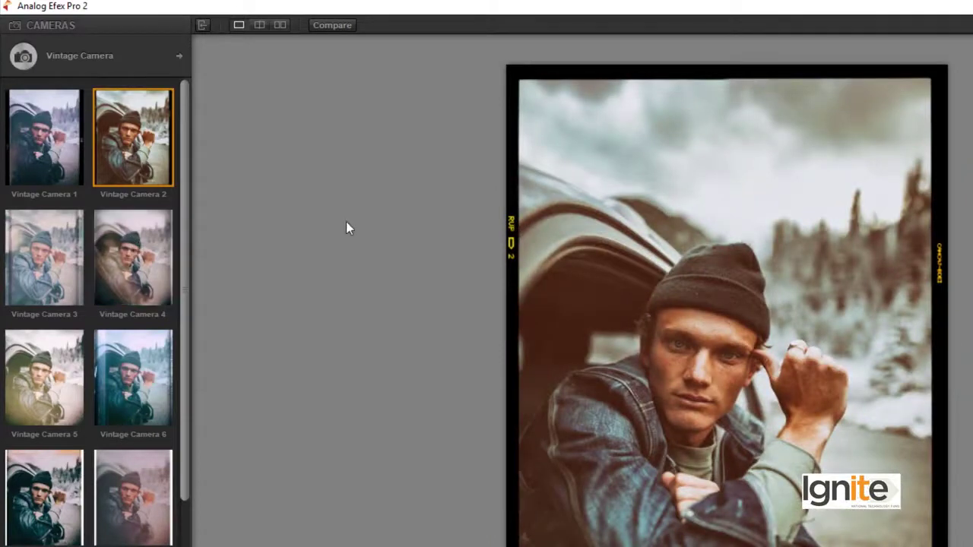
pyautogui.click(133, 244)
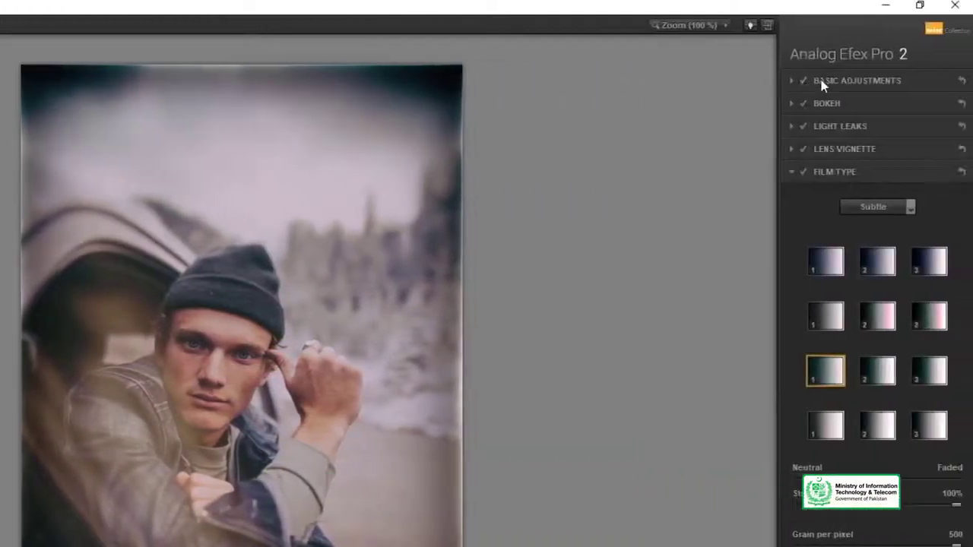
# Step: Review the Basic Adjustments and Bokeh settings, and apply the first Dynamic light leak to the photo
pyautogui.click(792, 82)
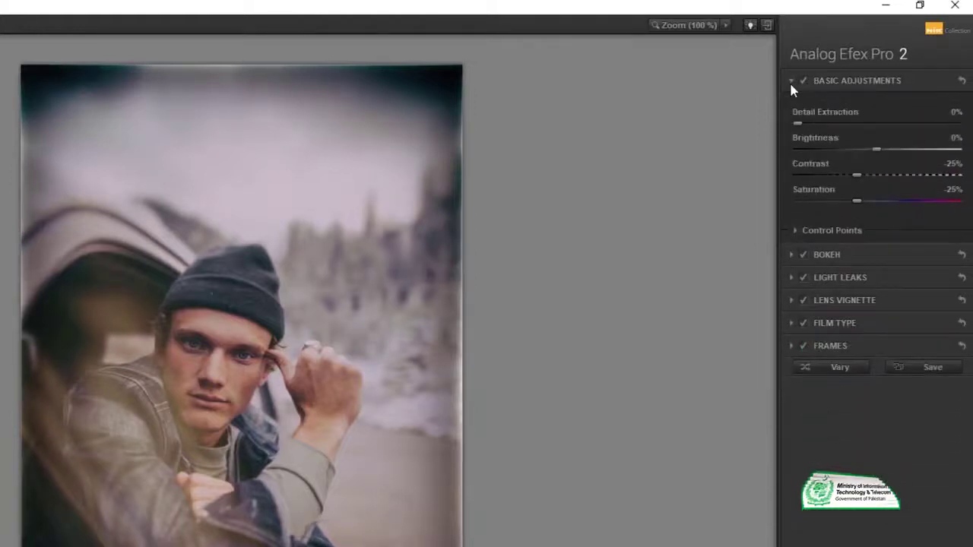
pyautogui.click(791, 84)
pyautogui.click(793, 104)
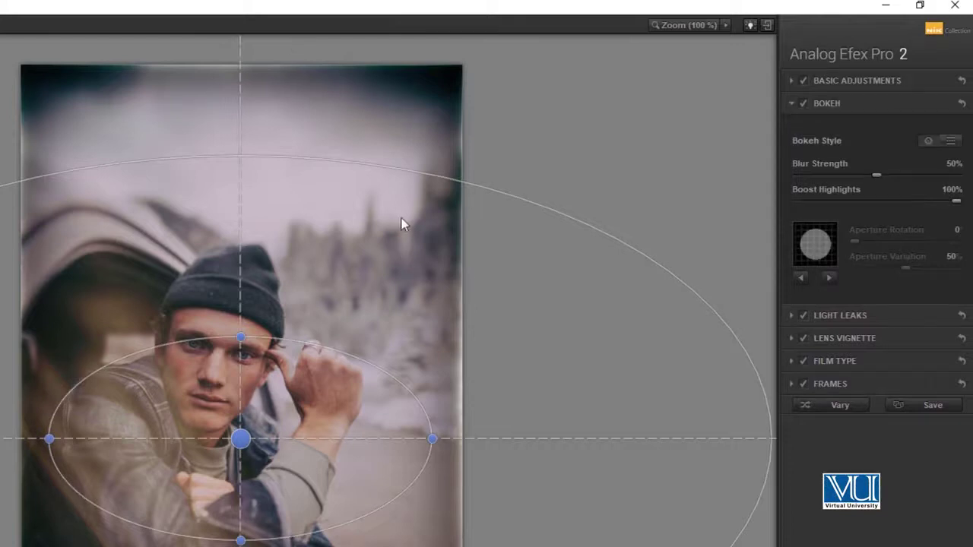
pyautogui.click(793, 103)
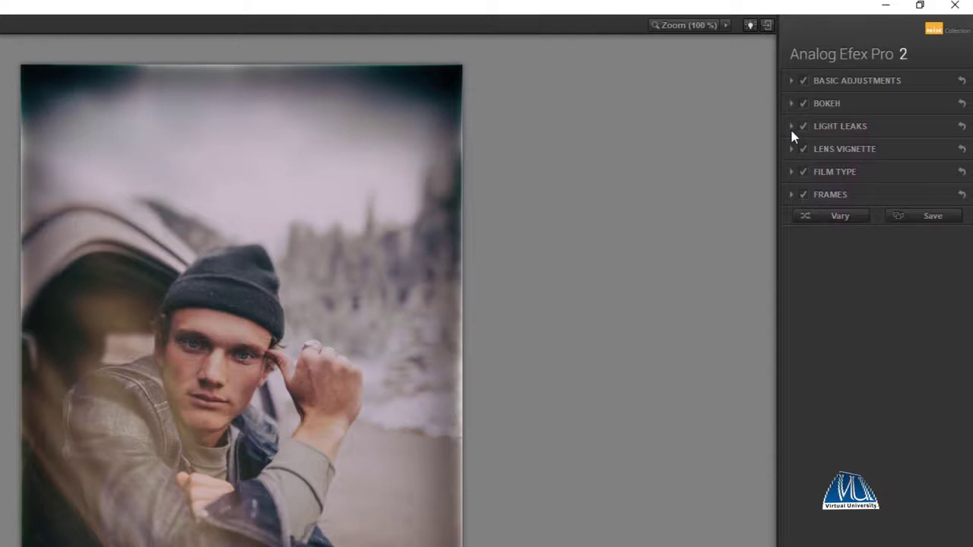
pyautogui.click(792, 127)
pyautogui.click(820, 266)
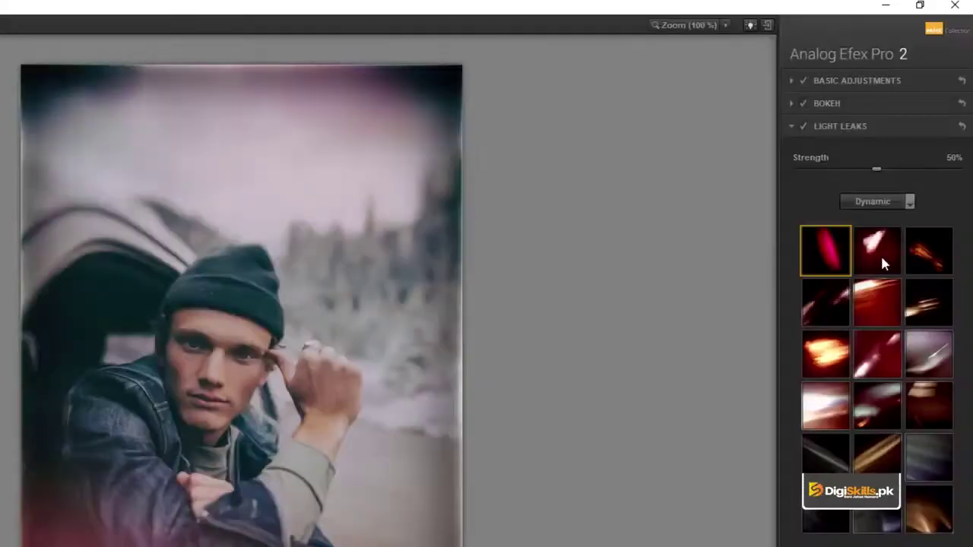
# Step: Try other Dynamic light leaks on the portrait from the first three rows, ending on the fiery orange one
pyautogui.click(881, 254)
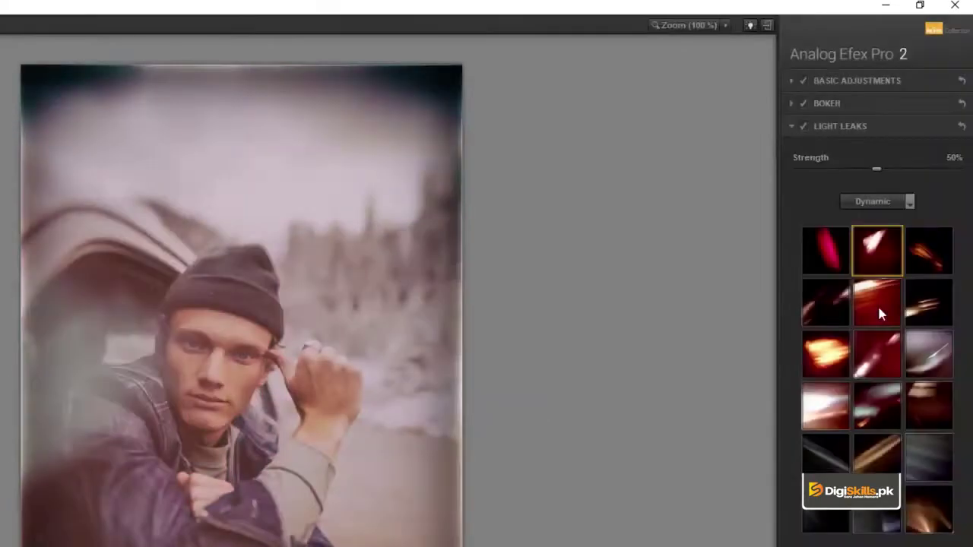
pyautogui.click(878, 304)
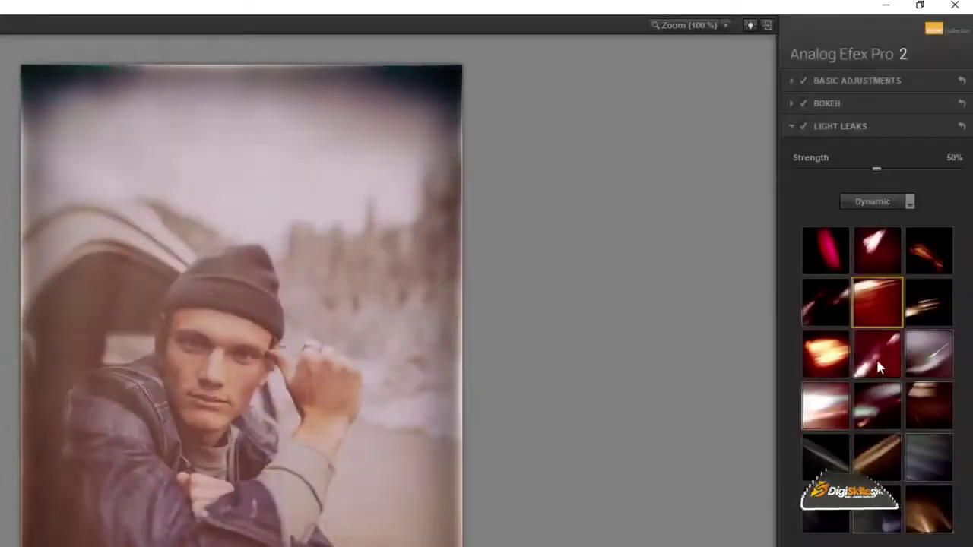
pyautogui.click(876, 356)
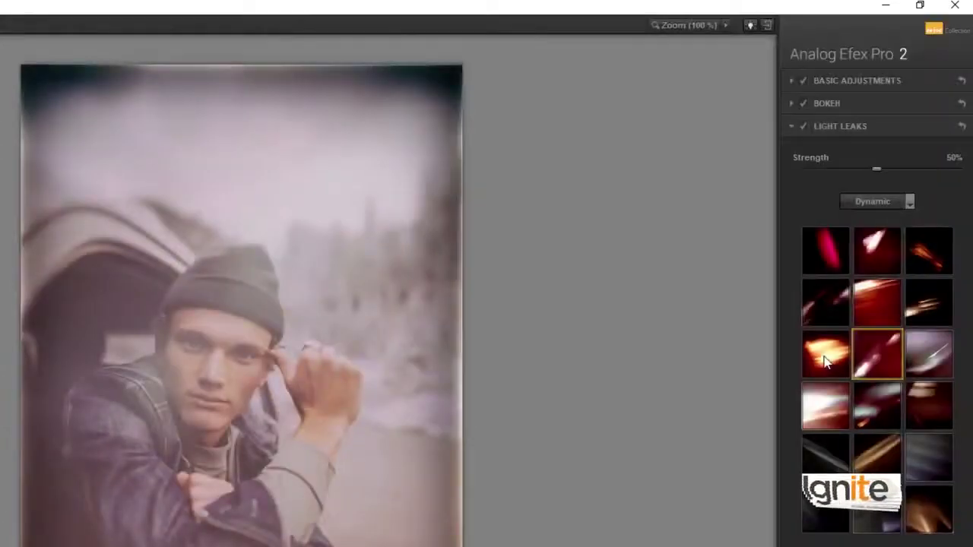
pyautogui.click(826, 364)
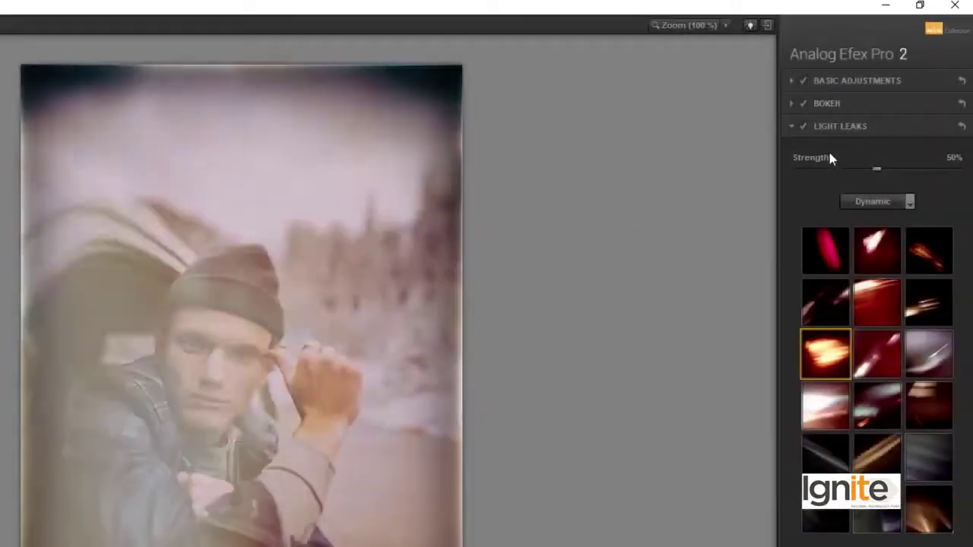
# Step: Review the Film Type settings and cancel the Analog Efex Pro 2 filter without applying it
pyautogui.click(791, 125)
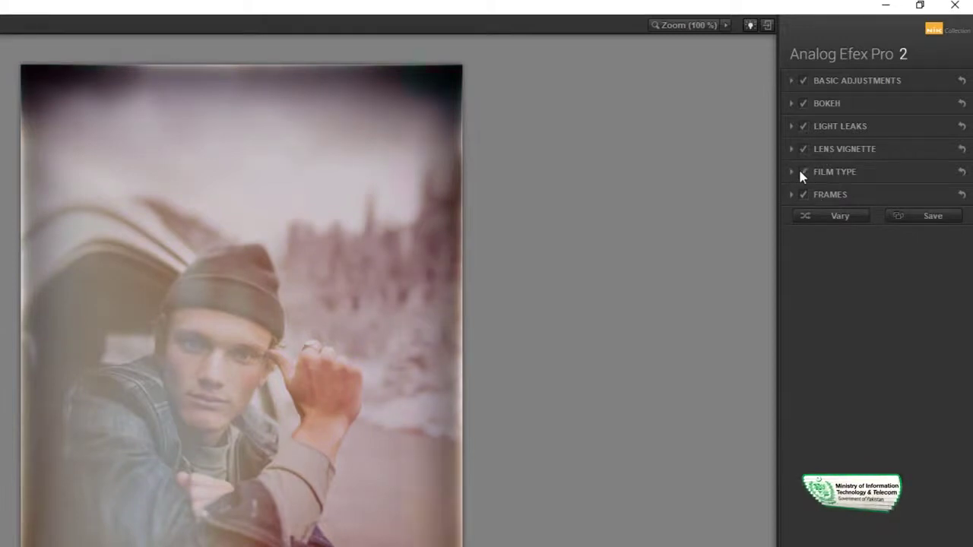
pyautogui.click(793, 172)
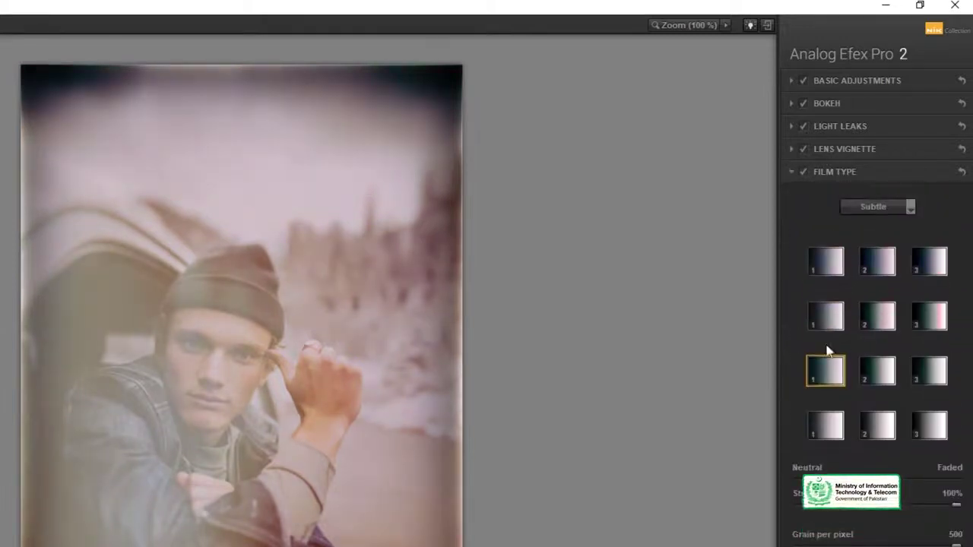
pyautogui.click(791, 173)
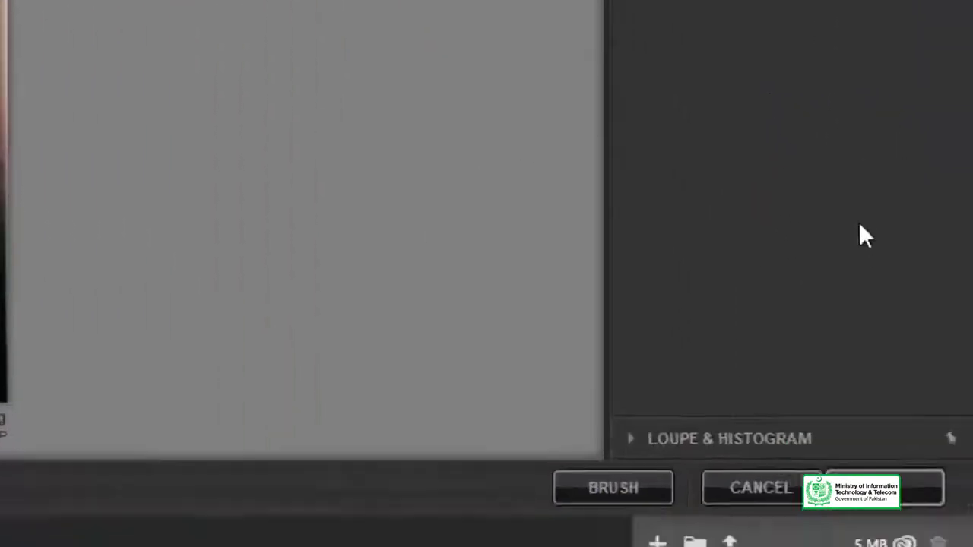
pyautogui.click(769, 454)
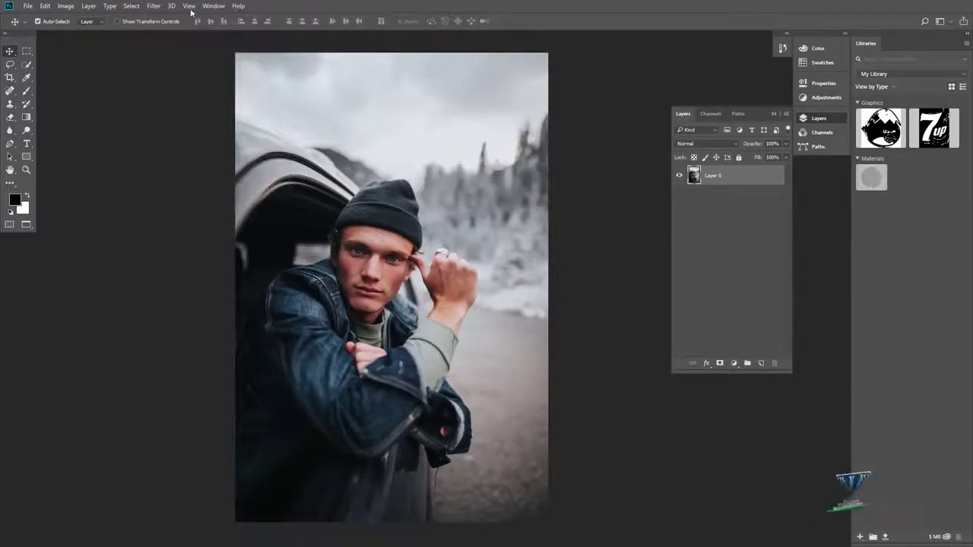
# Step: Open the portrait in Color Efex Pro 4 from the Nik Collection and try B/W Conversion, Bi-Color Filters and Bi-Color User Defined
pyautogui.click(154, 6)
pyautogui.moveTo(195, 228)
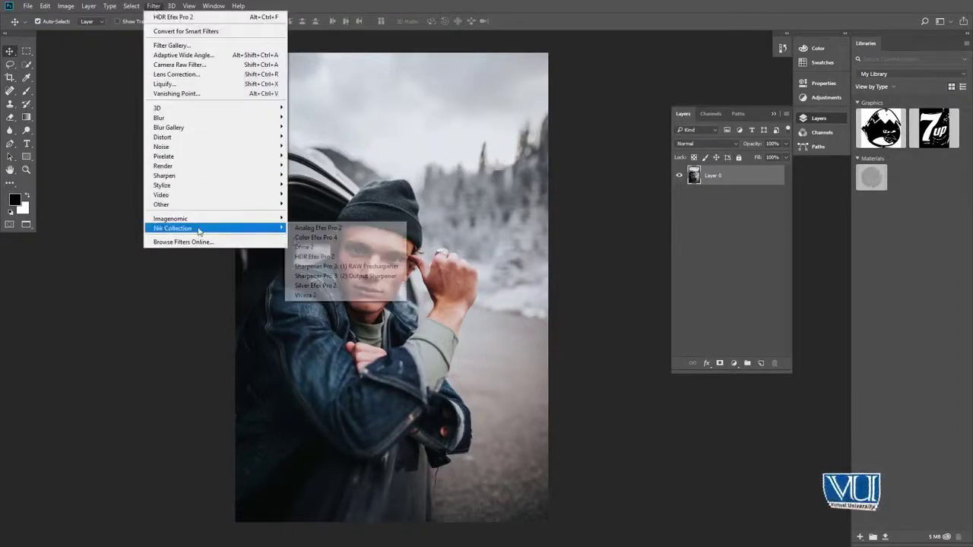
pyautogui.click(315, 238)
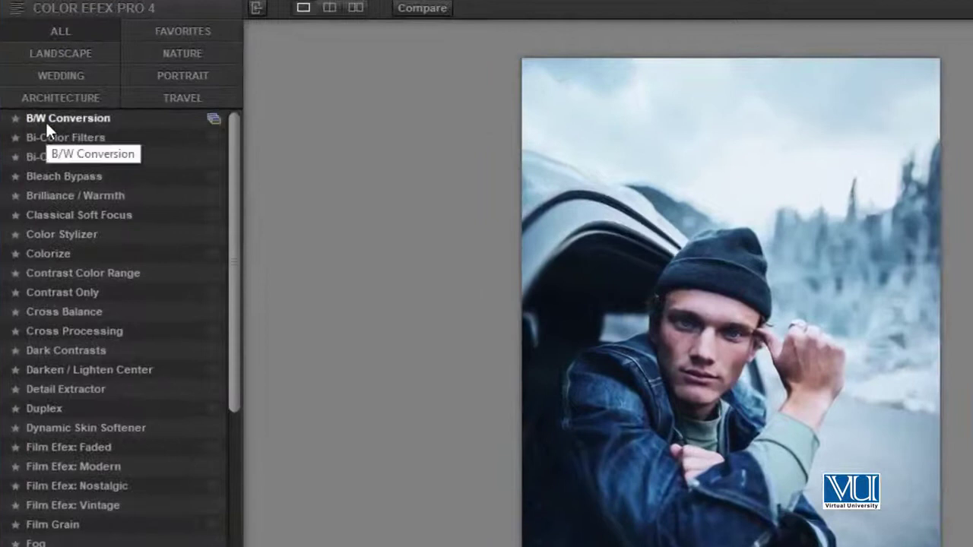
pyautogui.click(47, 119)
pyautogui.click(61, 138)
pyautogui.click(61, 155)
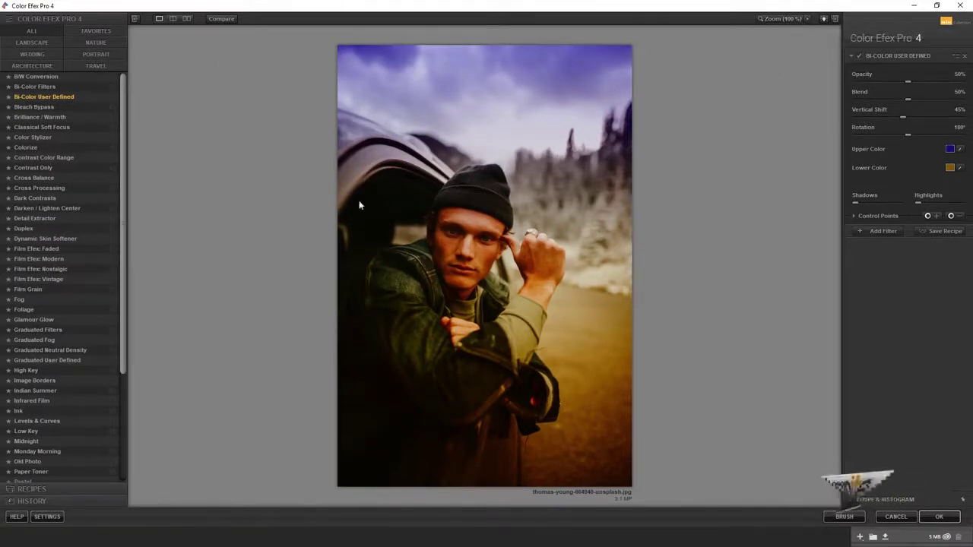
# Step: Try the Brilliance / Warmth, Classical Soft Focus, Color Stylizer, Colorize, Contrast Color Range and Contrast Only filters on the portrait
pyautogui.click(40, 116)
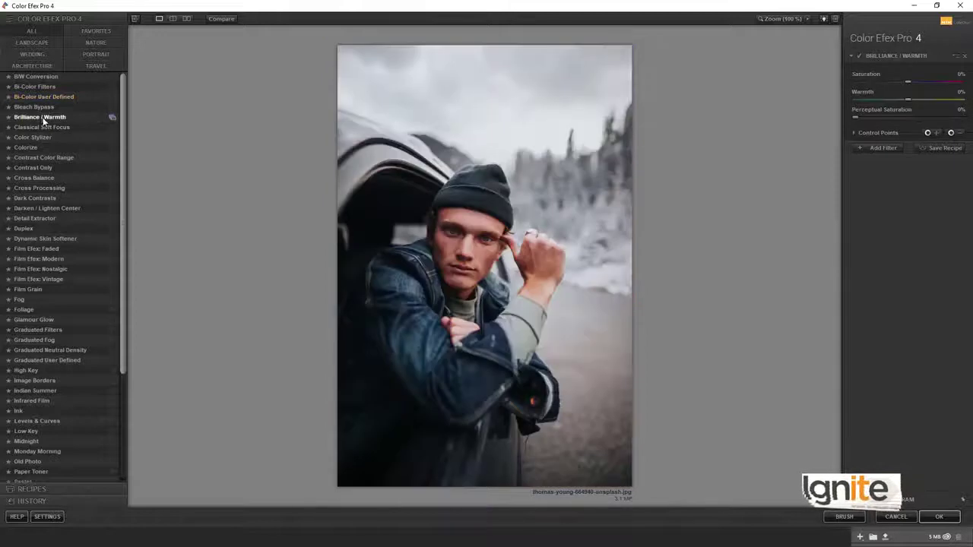
pyautogui.click(45, 128)
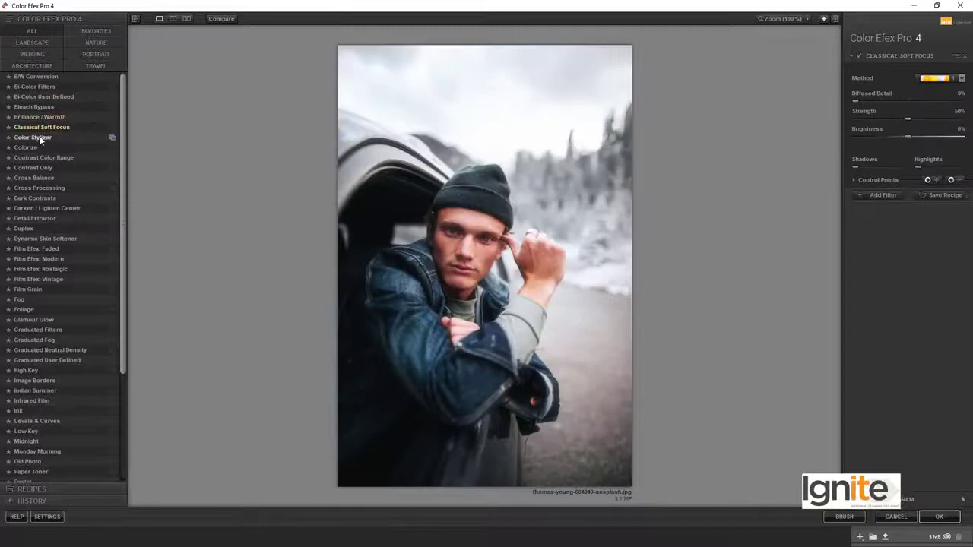
pyautogui.click(35, 137)
pyautogui.click(34, 148)
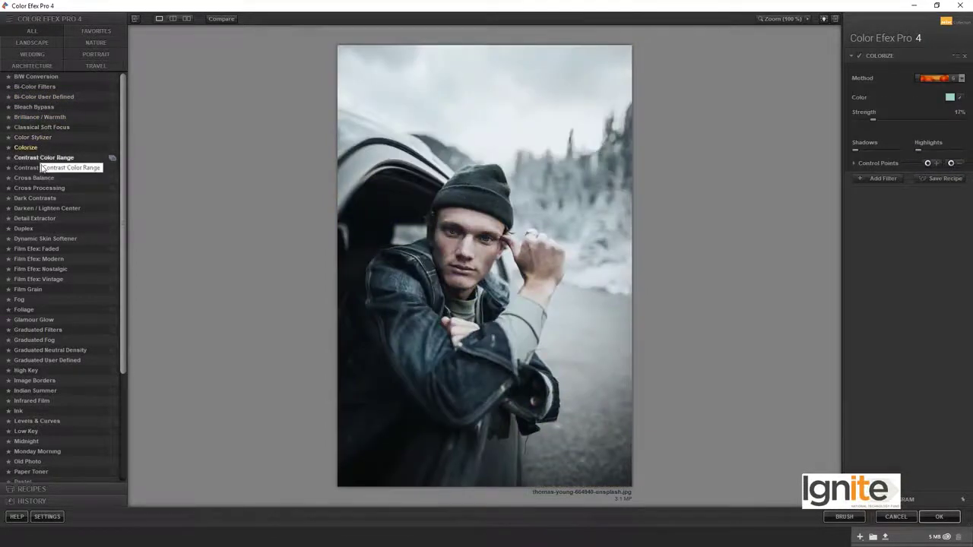
pyautogui.click(42, 158)
pyautogui.click(43, 168)
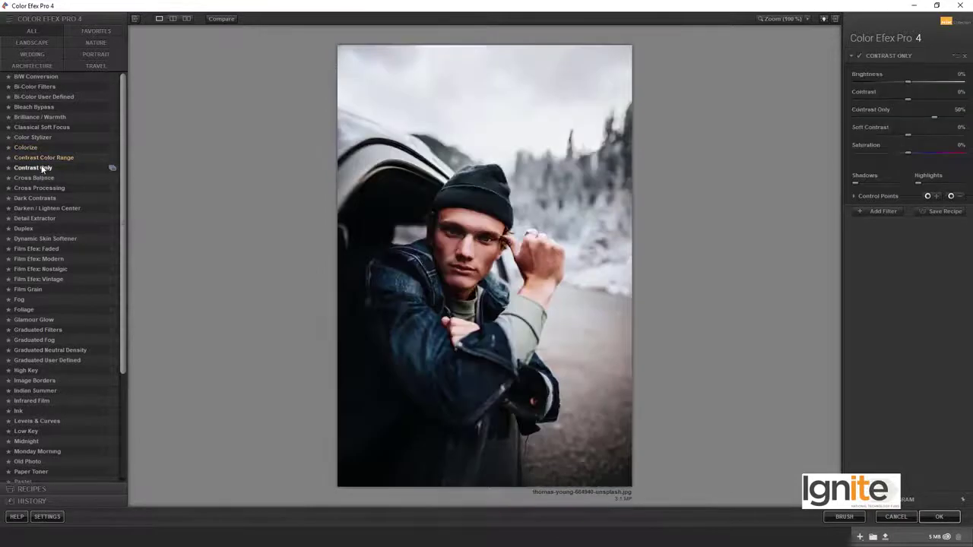
# Step: Try the Cross Balance, Cross Processing, Dark Contrasts, Darken / Lighten Center and Detail Extractor filters on the portrait
pyautogui.click(44, 181)
pyautogui.click(42, 191)
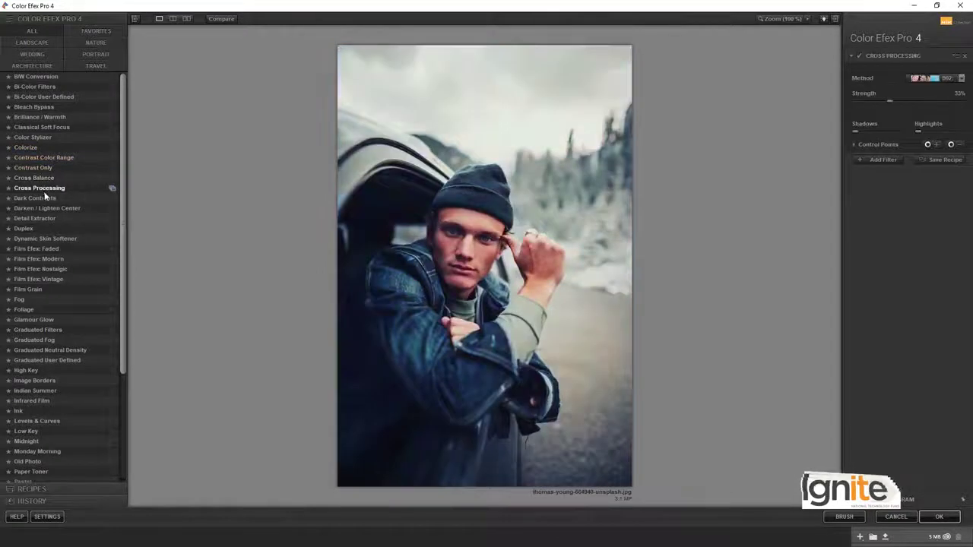
pyautogui.click(48, 199)
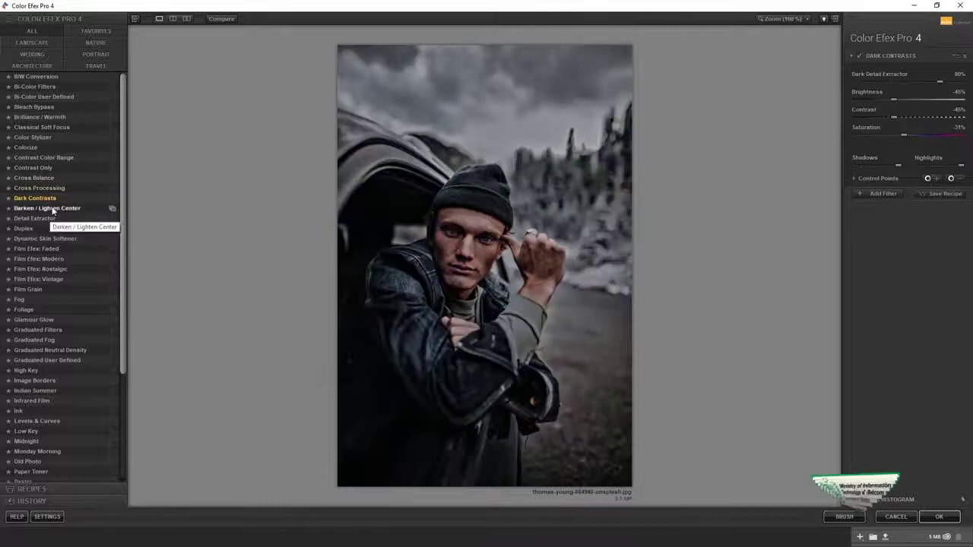
pyautogui.click(47, 209)
pyautogui.click(49, 218)
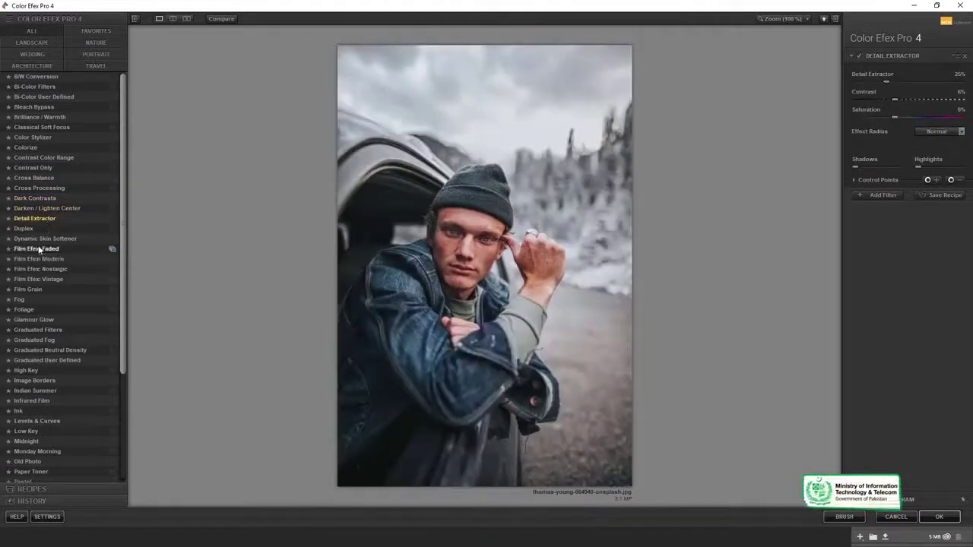
# Step: Try the Film Efex Faded, Modern and Vintage filters and Film Grain, returning to Film Efex: Vintage
pyautogui.click(39, 249)
pyautogui.click(41, 260)
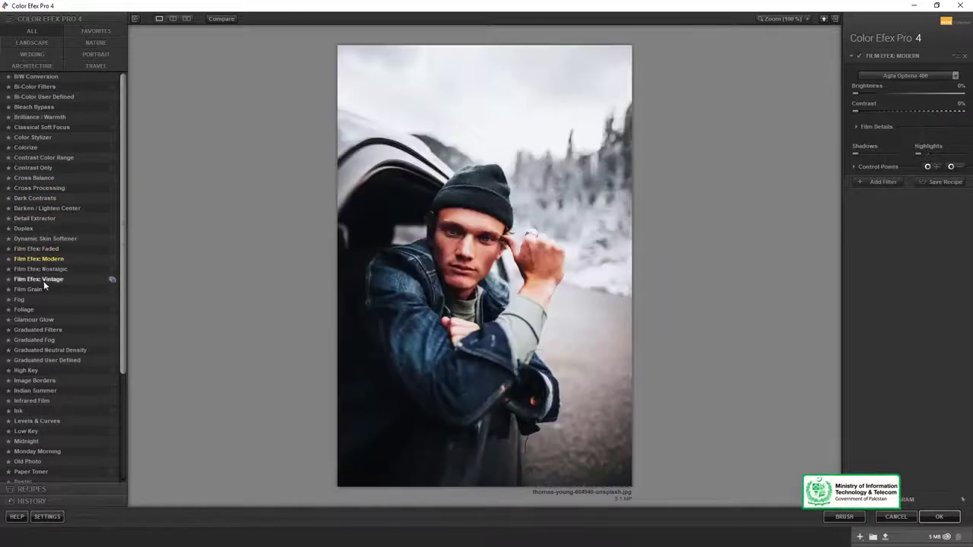
pyautogui.click(44, 281)
pyautogui.click(45, 292)
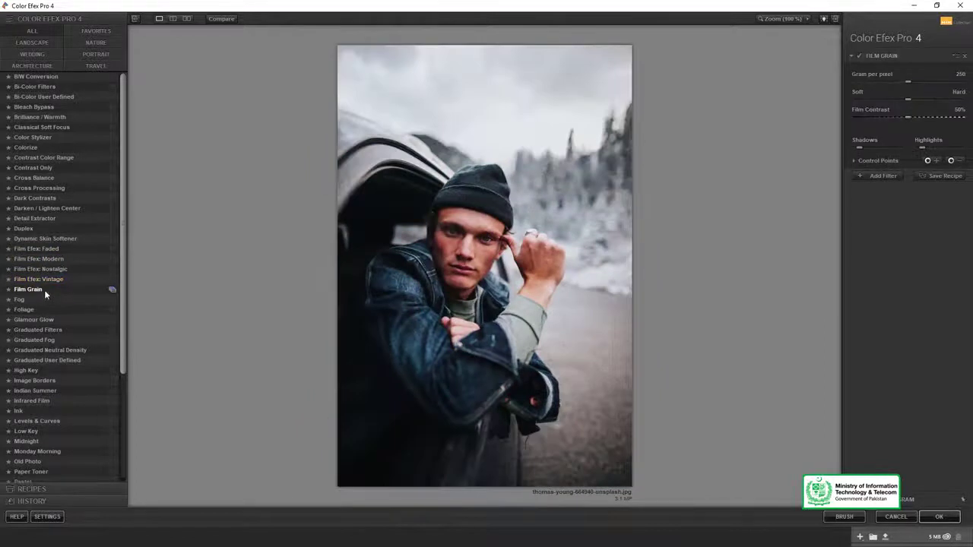
pyautogui.click(44, 280)
# Step: Compare the Graduated Fog and Graduated Filters effects on the portrait, ending on Graduated Fog
pyautogui.click(38, 340)
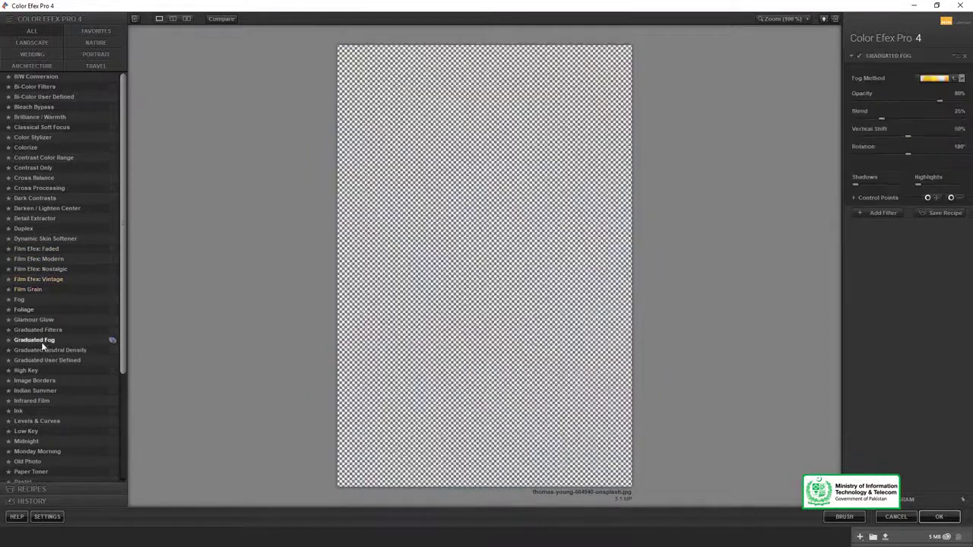
pyautogui.click(44, 330)
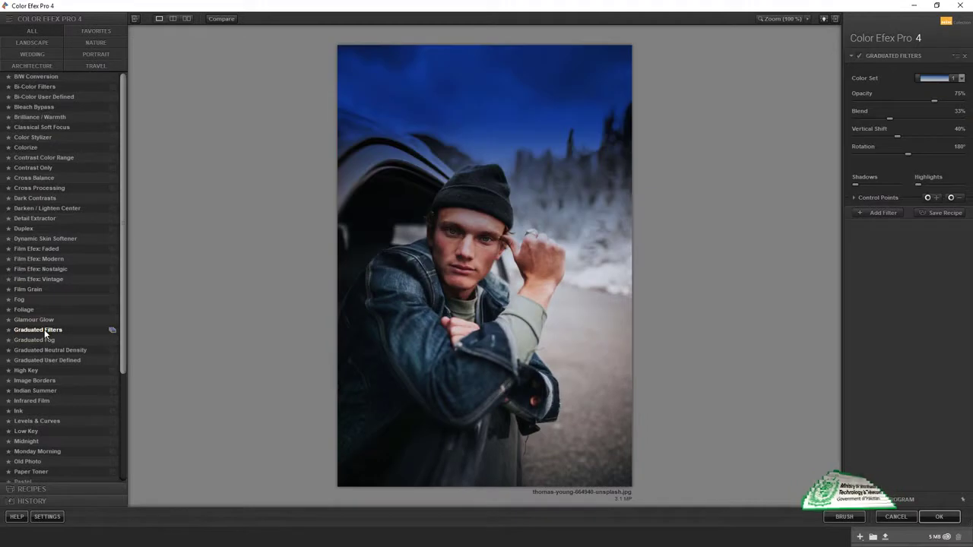
pyautogui.click(45, 341)
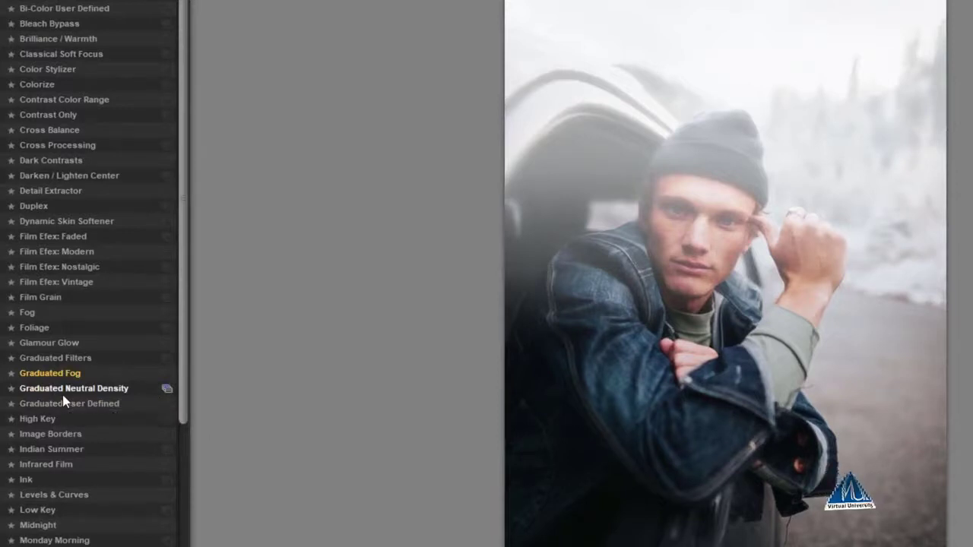
# Step: Try Graduated Neutral Density and Graduated User Defined, reduce the red gradient's opacity to 29%, and adjust its vertical shift
pyautogui.click(64, 395)
pyautogui.click(67, 407)
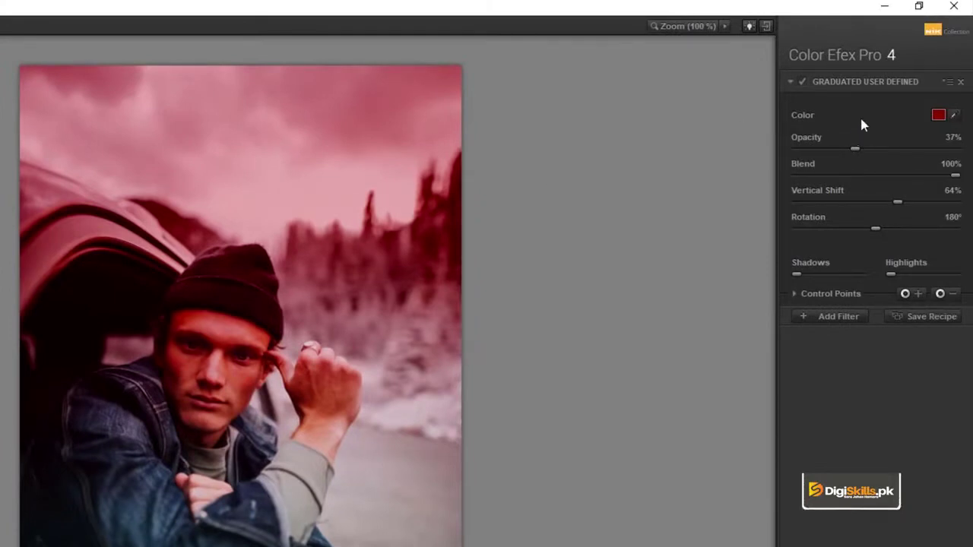
pyautogui.moveTo(855, 148)
pyautogui.mouseDown()
pyautogui.moveTo(886, 148)
pyautogui.moveTo(841, 148)
pyautogui.mouseUp()
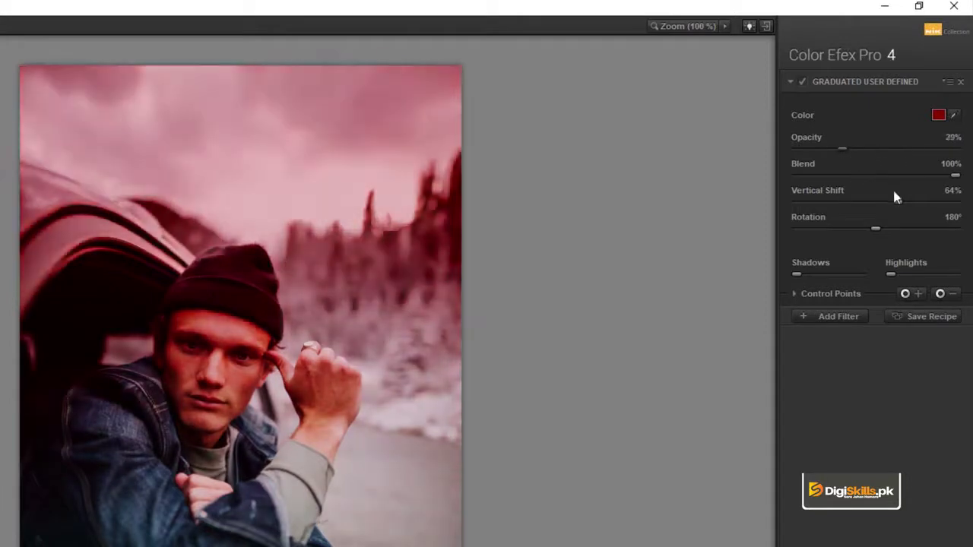
pyautogui.moveTo(898, 202); pyautogui.dragTo(893, 228)
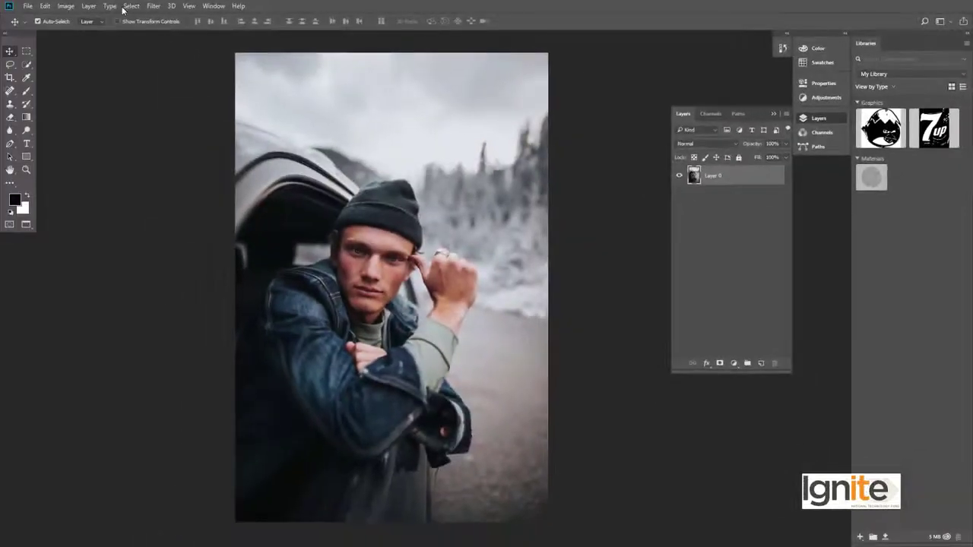
# Step: Open the portrait in HDR Efex Pro 2 from the Nik Collection and maximise the filter window
pyautogui.click(156, 6)
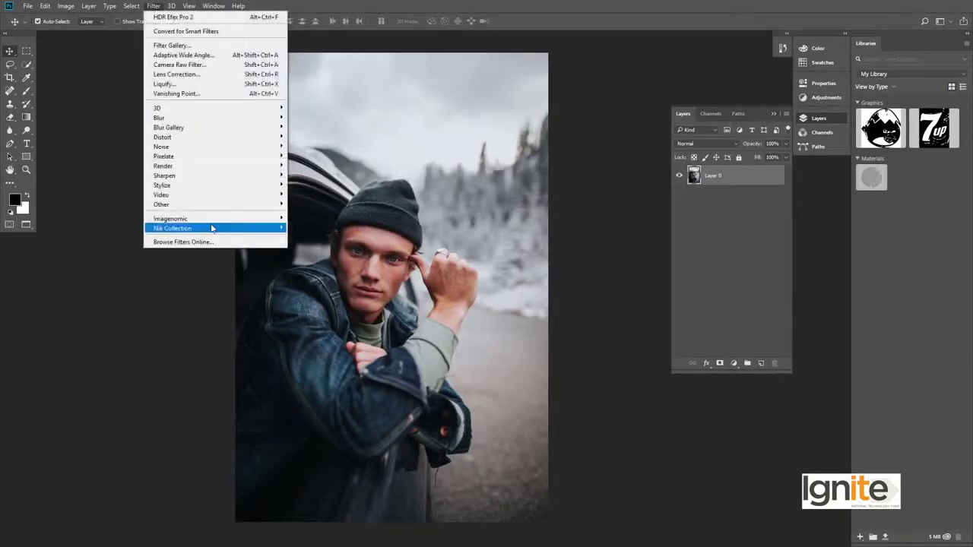
pyautogui.moveTo(212, 228)
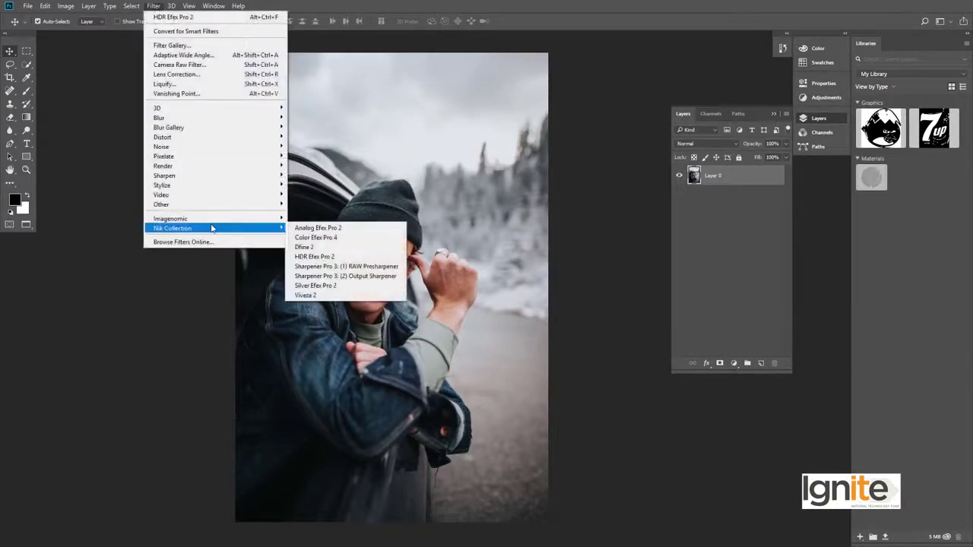
pyautogui.click(332, 260)
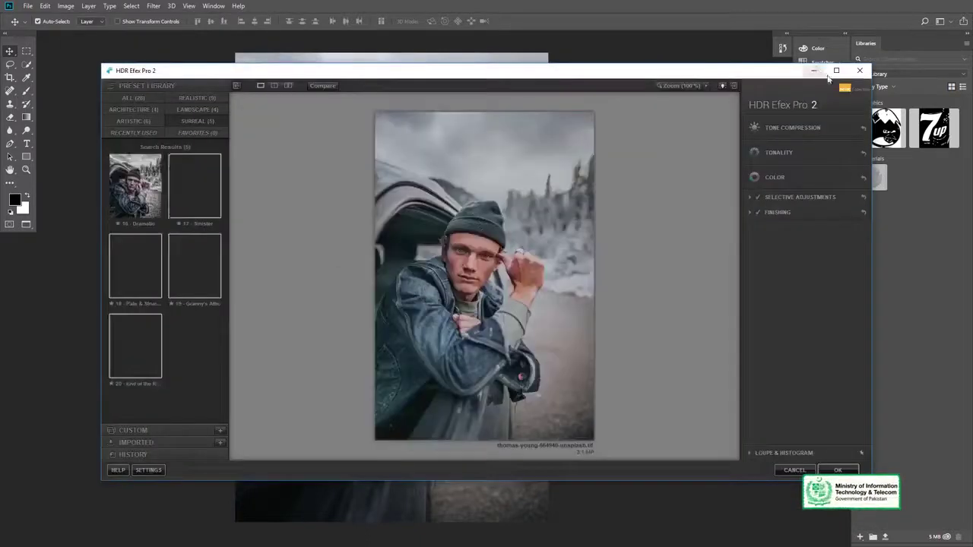
pyautogui.click(836, 70)
# Step: Try the Surreal presets Dramatic, Granny's Attic, 18 and 20, returning to 19 - Granny's Attic
pyautogui.click(106, 121)
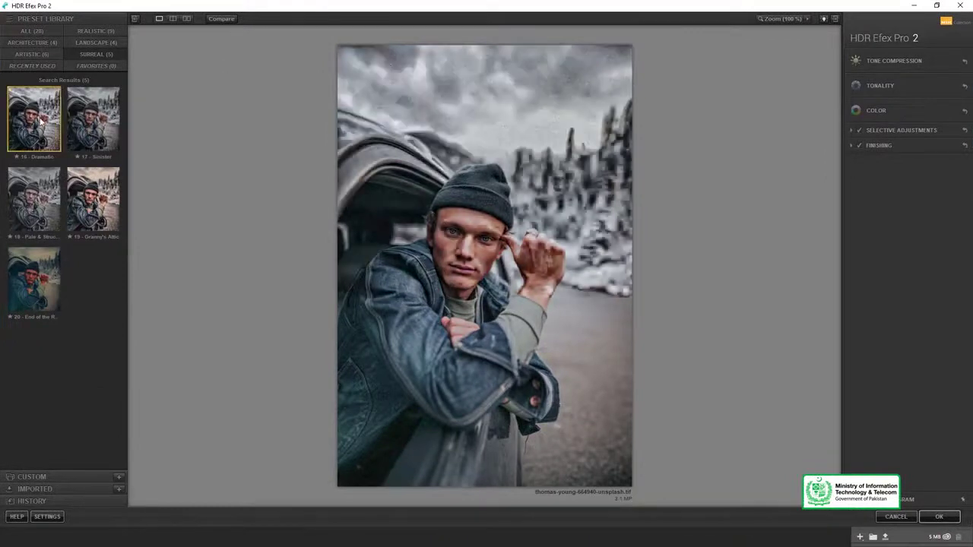
pyautogui.click(93, 200)
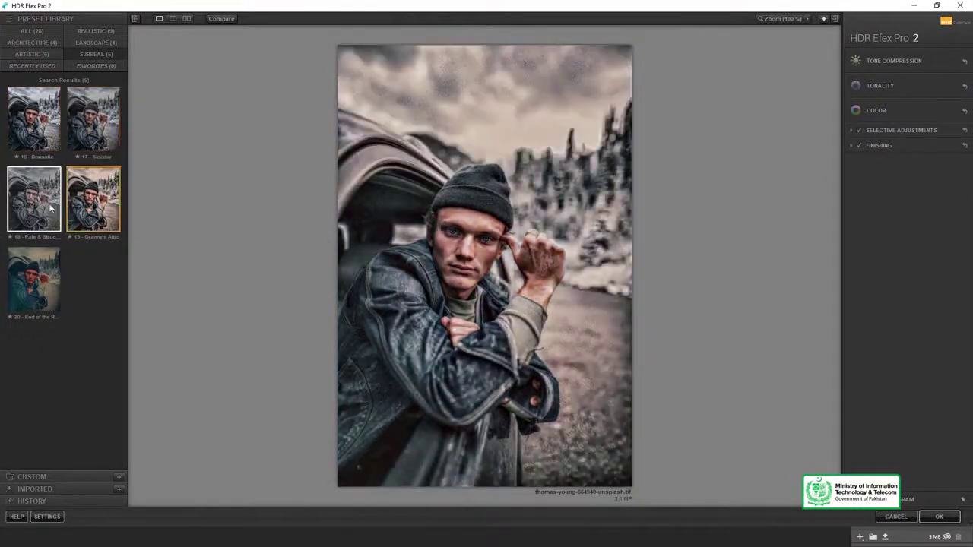
pyautogui.click(42, 205)
pyautogui.click(34, 281)
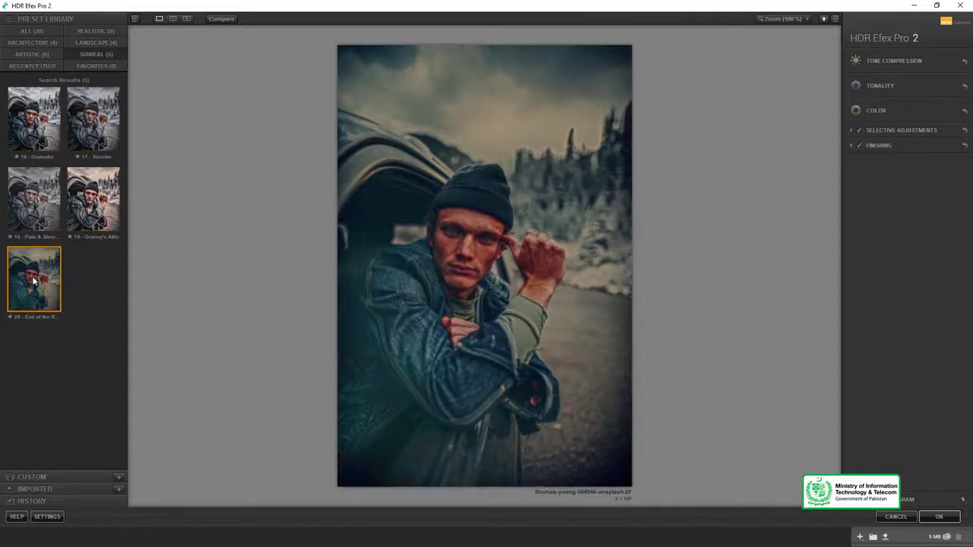
pyautogui.click(90, 221)
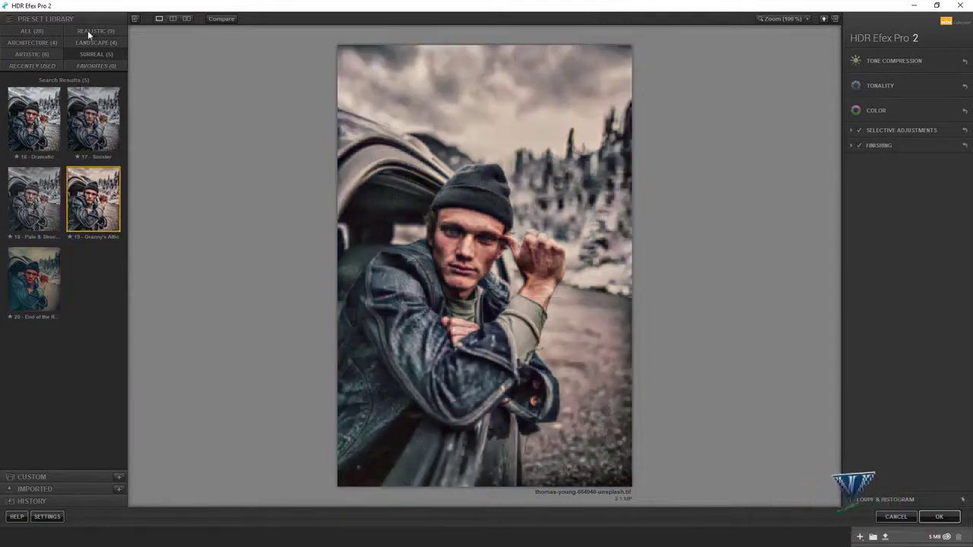
# Step: Switch to the Realistic presets and try Balanced, Deep 1 and Deep 2, ending on 06 - Detailed 2
pyautogui.click(87, 30)
pyautogui.click(89, 117)
pyautogui.click(29, 199)
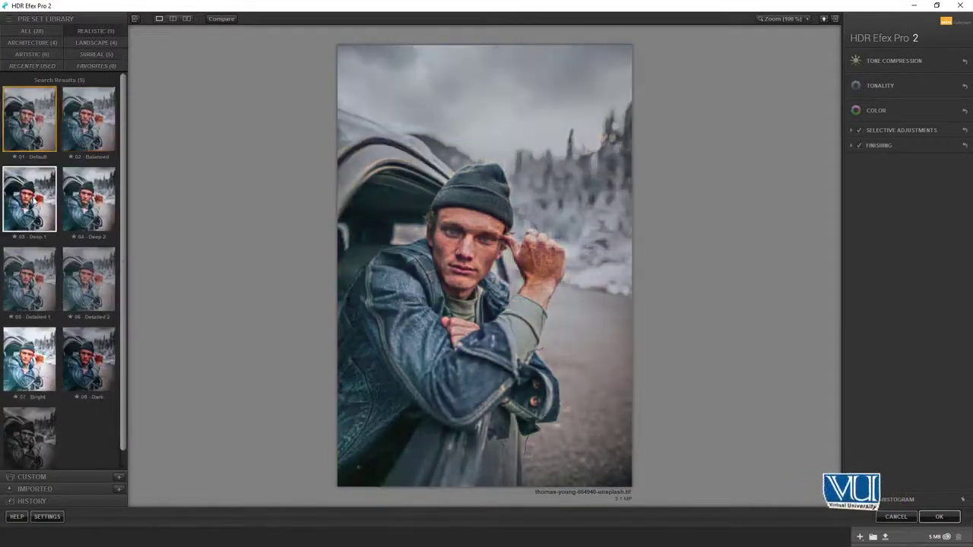
pyautogui.click(88, 206)
pyautogui.click(91, 275)
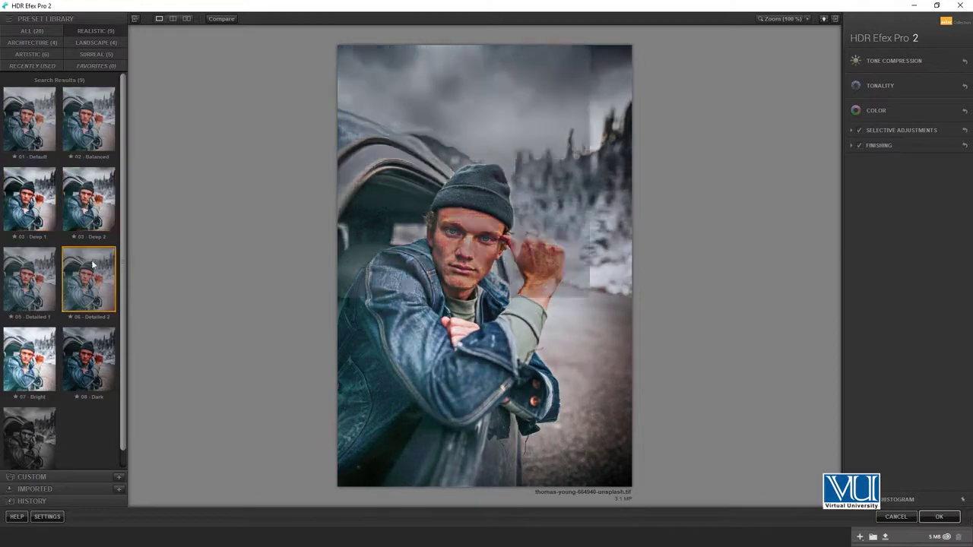
# Step: Try the Realistic presets Detailed 1, Deep 1, 07 - Bright and 02 - Balanced on the portrait
pyautogui.click(29, 278)
pyautogui.click(23, 203)
pyautogui.click(34, 357)
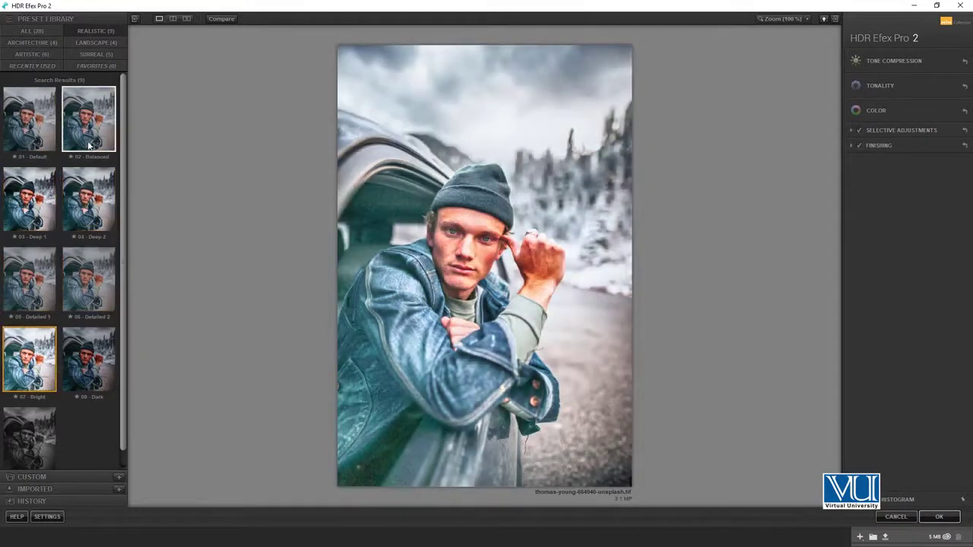
pyautogui.click(89, 144)
# Step: Switch to the Artistic presets and try 11 - Structured 2 and 12 - Soft Colors
pyautogui.click(28, 54)
pyautogui.click(93, 118)
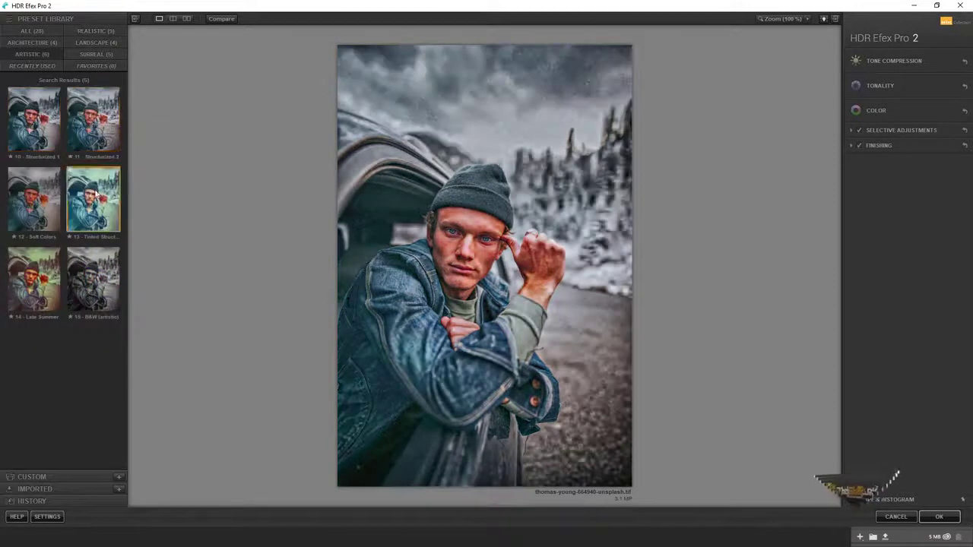
pyautogui.click(34, 196)
# Step: Return to the Realistic presets and compare Deep 1, Deep 2, Detailed 2 and Detailed 1 on the portrait
pyautogui.click(95, 31)
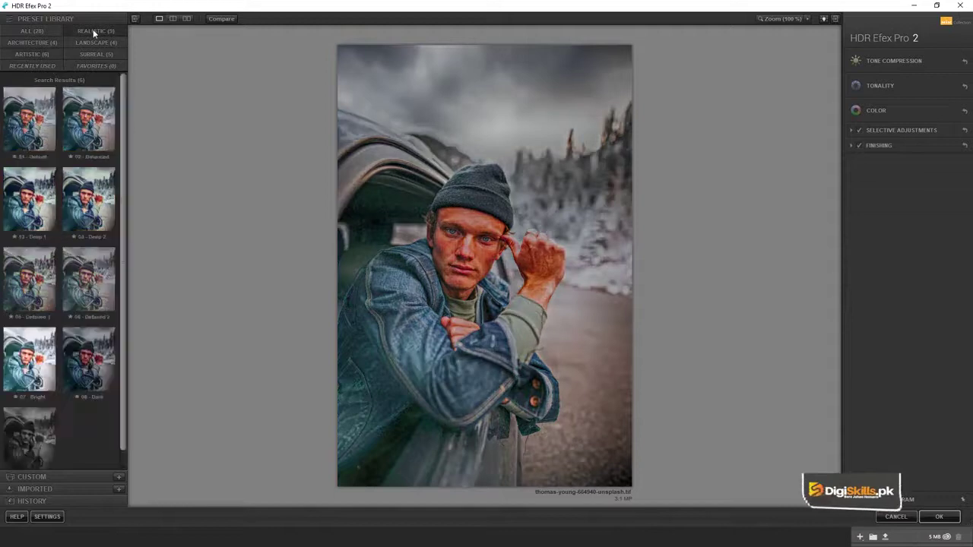
pyautogui.click(47, 178)
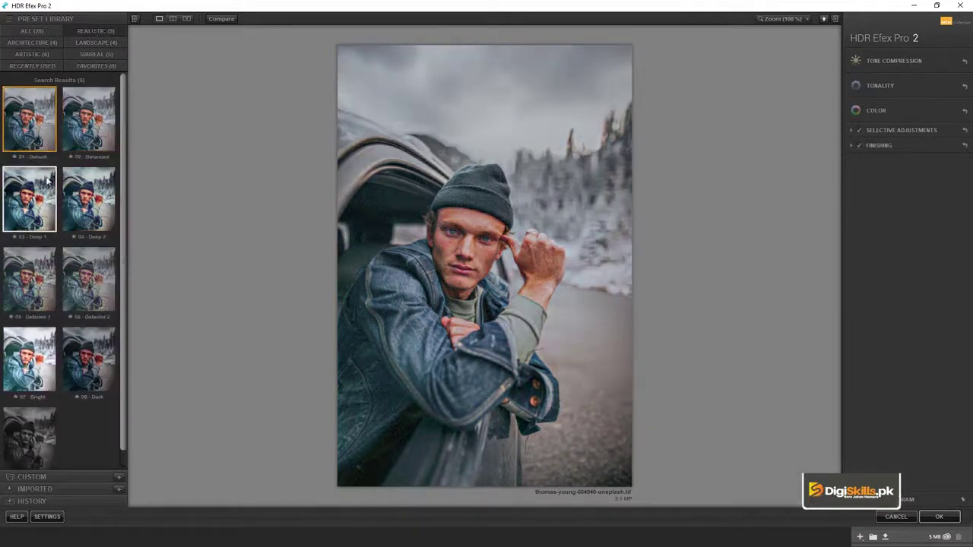
pyautogui.click(82, 181)
pyautogui.click(95, 299)
pyautogui.click(29, 279)
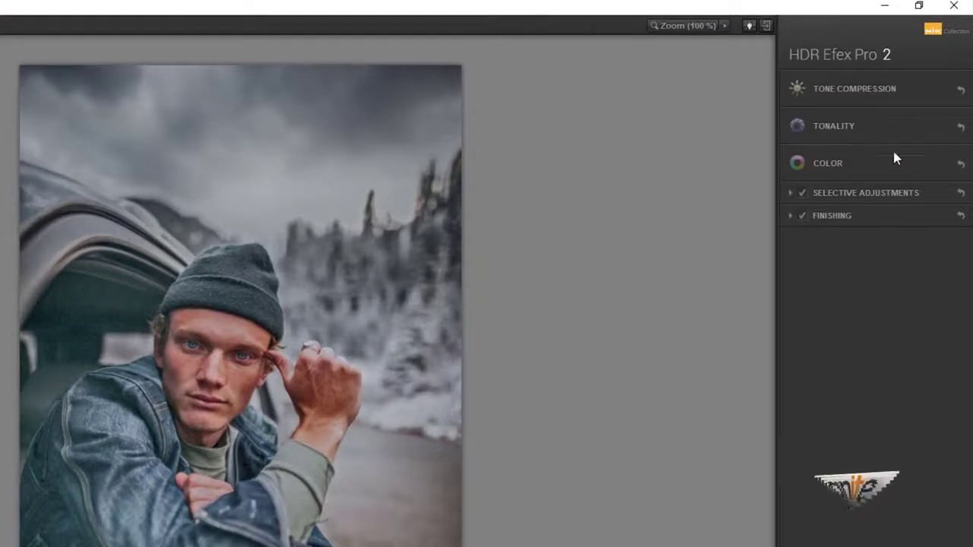
# Step: Look at the Control Points options under Selective Adjustments and apply the HDR filter with the Deep 2 preset
pyautogui.click(791, 191)
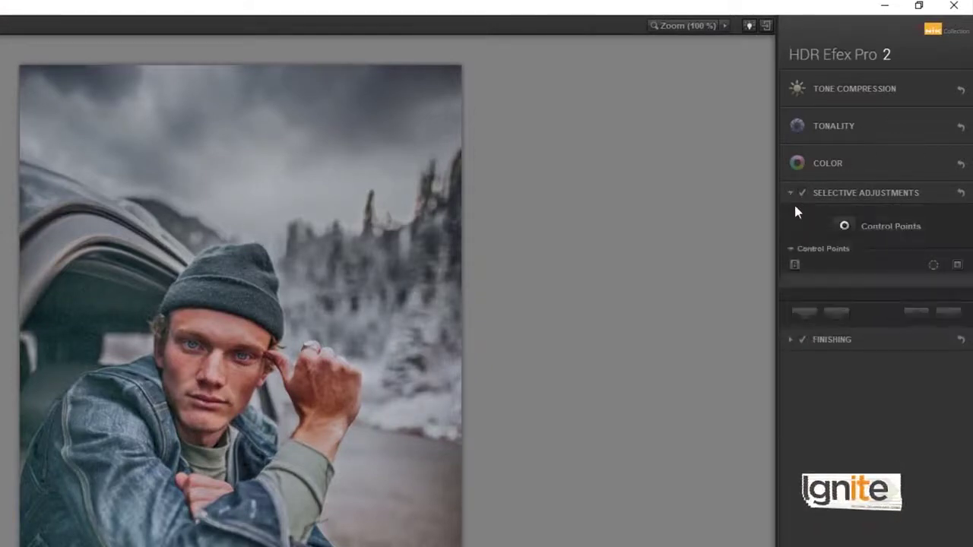
pyautogui.click(791, 192)
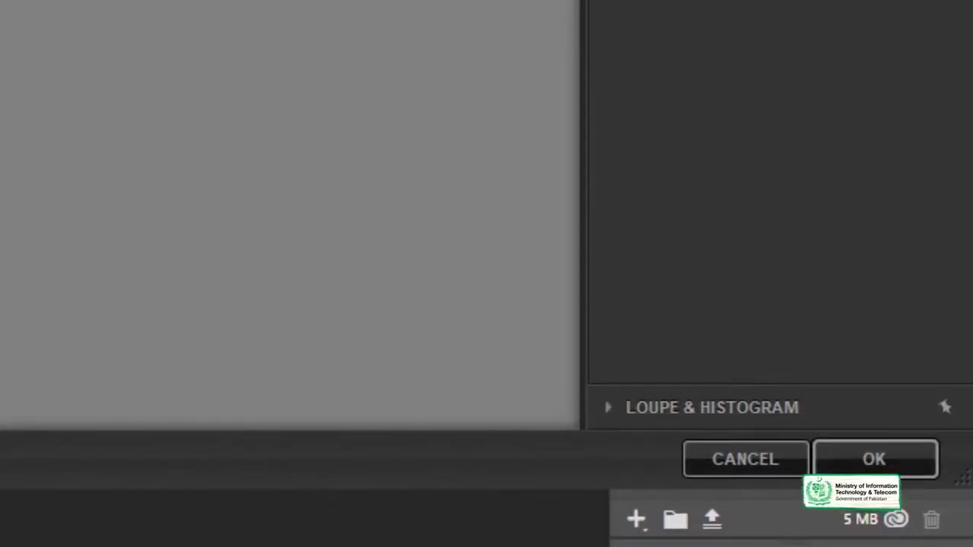
pyautogui.click(872, 460)
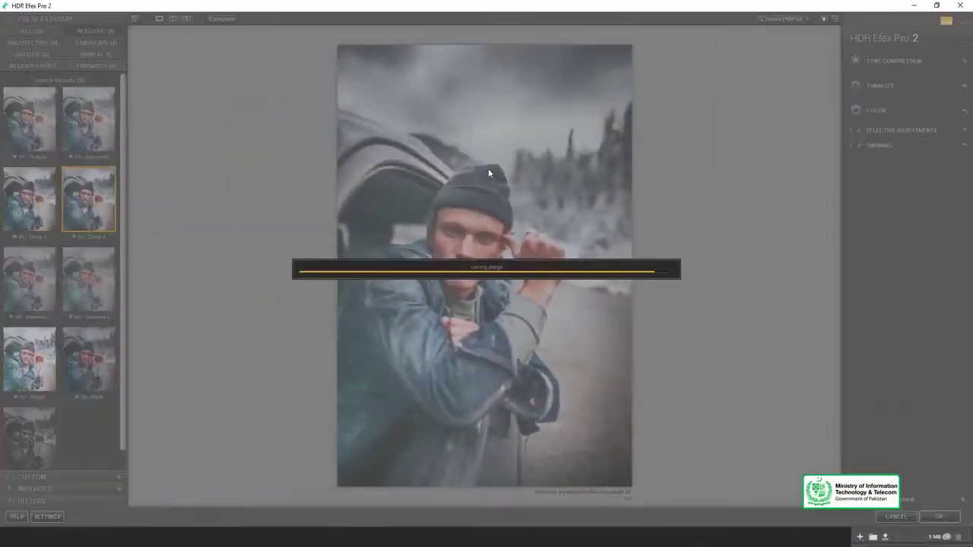